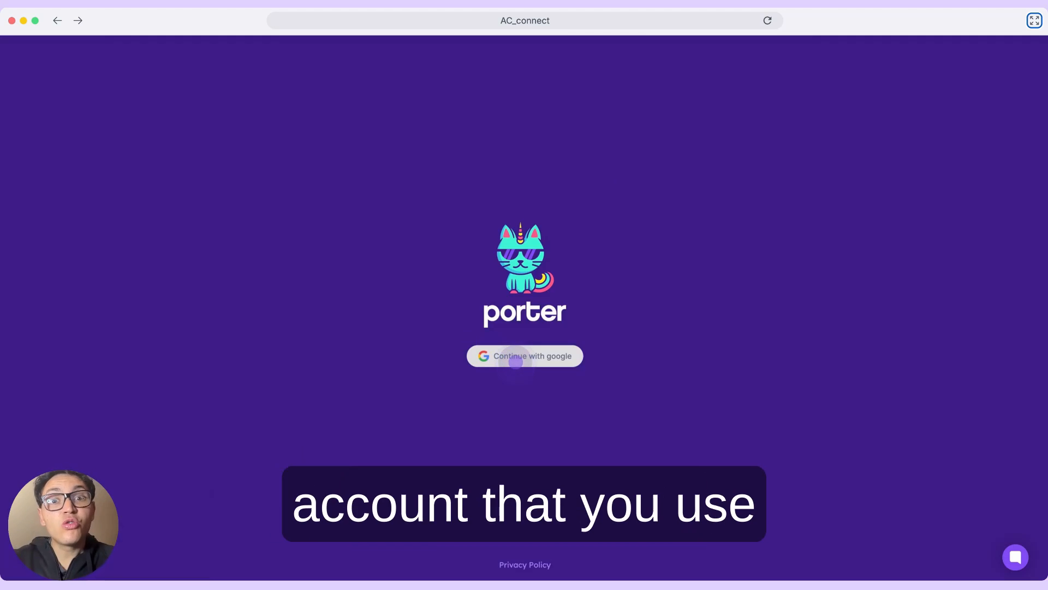
# Sign in to Porter with the Google account and start a single data source report using ActiveCampaign
pyautogui.click(515, 357)
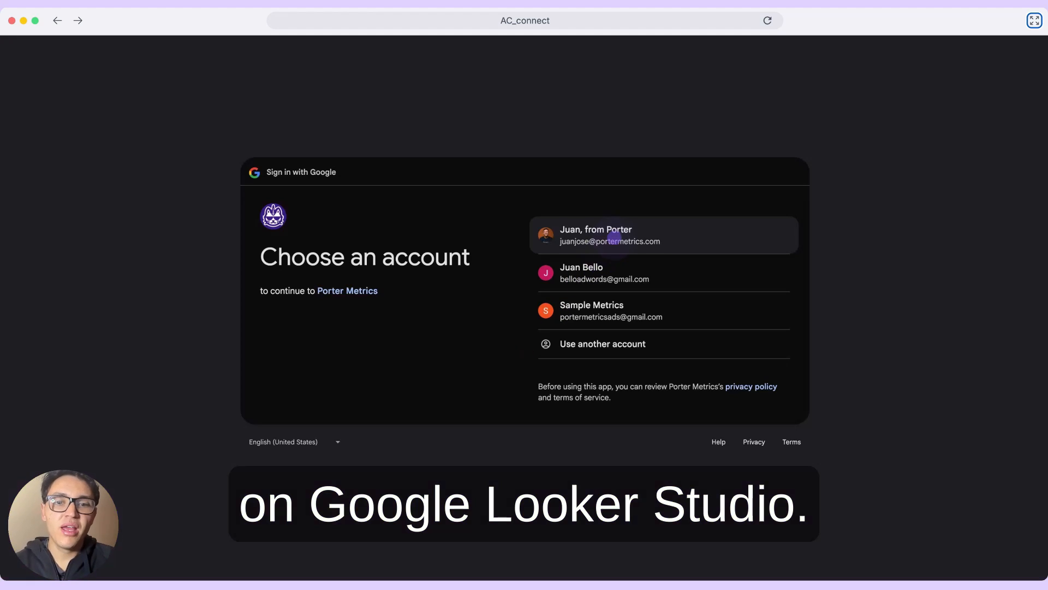
pyautogui.click(615, 230)
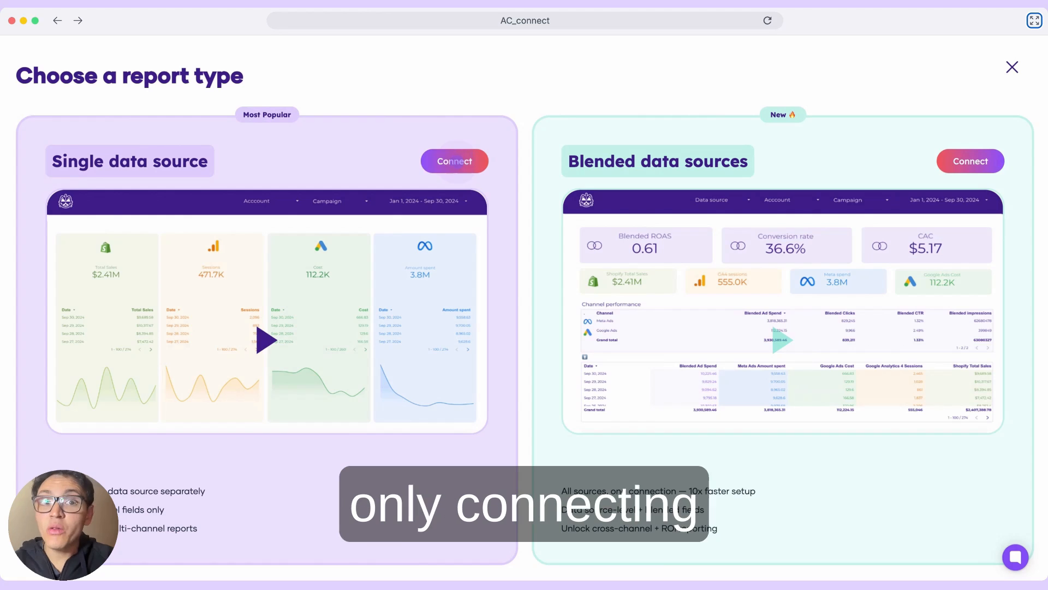
pyautogui.click(455, 161)
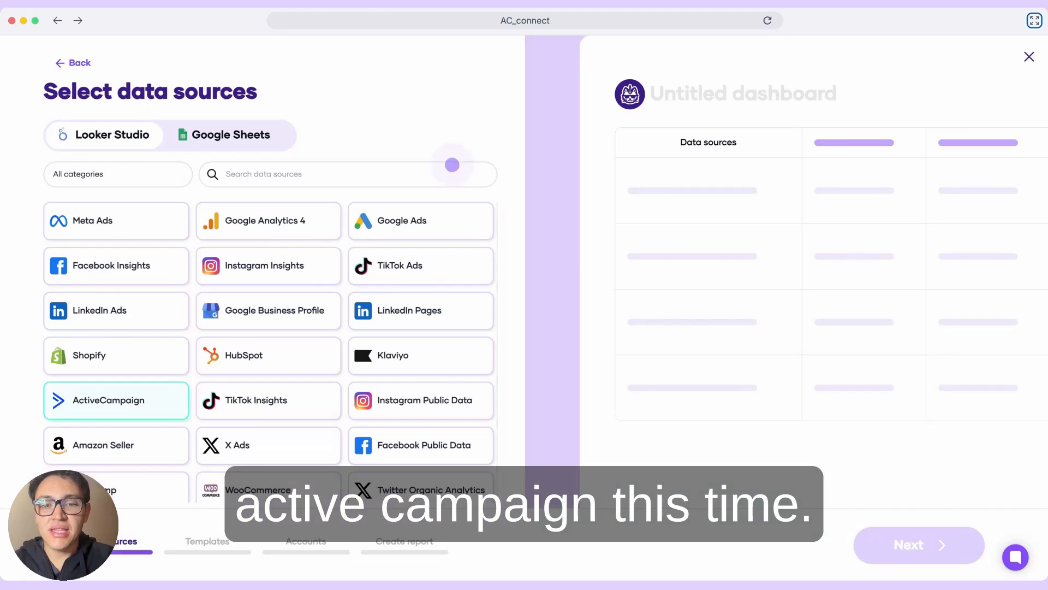
pyautogui.click(84, 401)
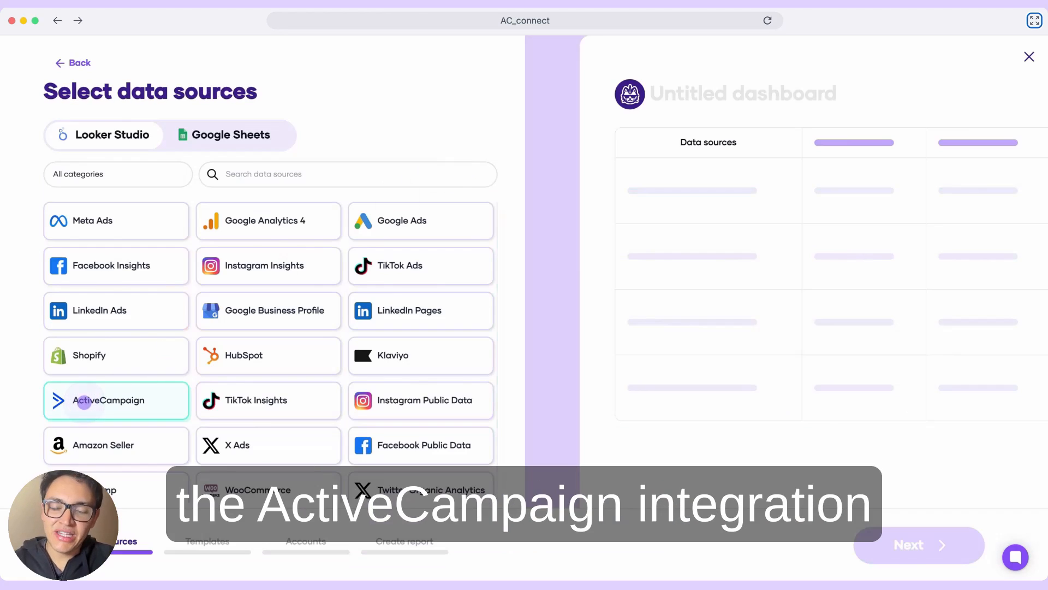
# Begin authorizing a new ActiveCampaign account and paste the account name into the authorization form
pyautogui.click(437, 168)
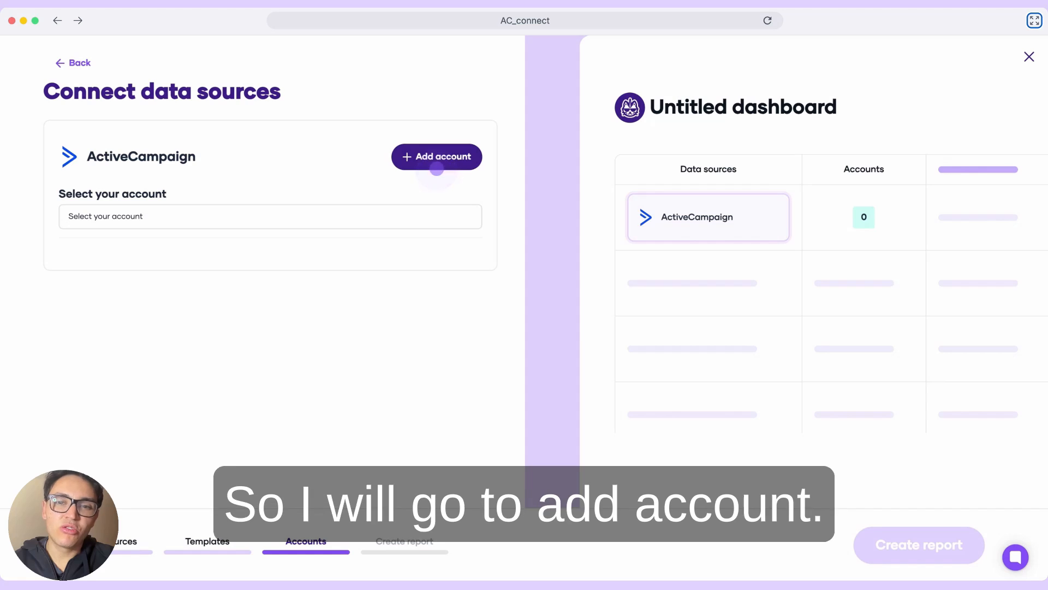
pyautogui.click(623, 336)
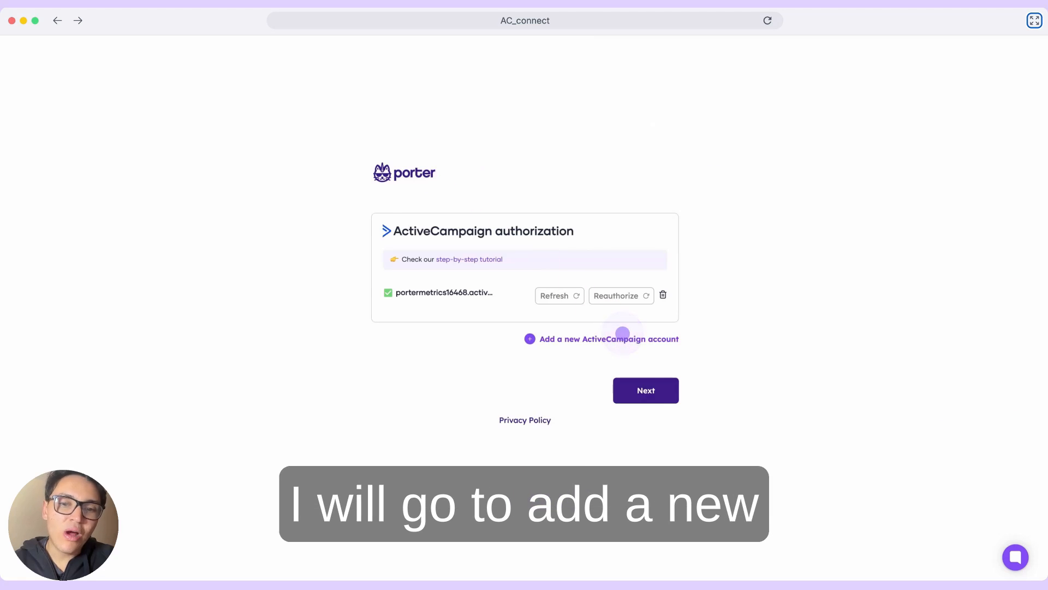
pyautogui.click(499, 240)
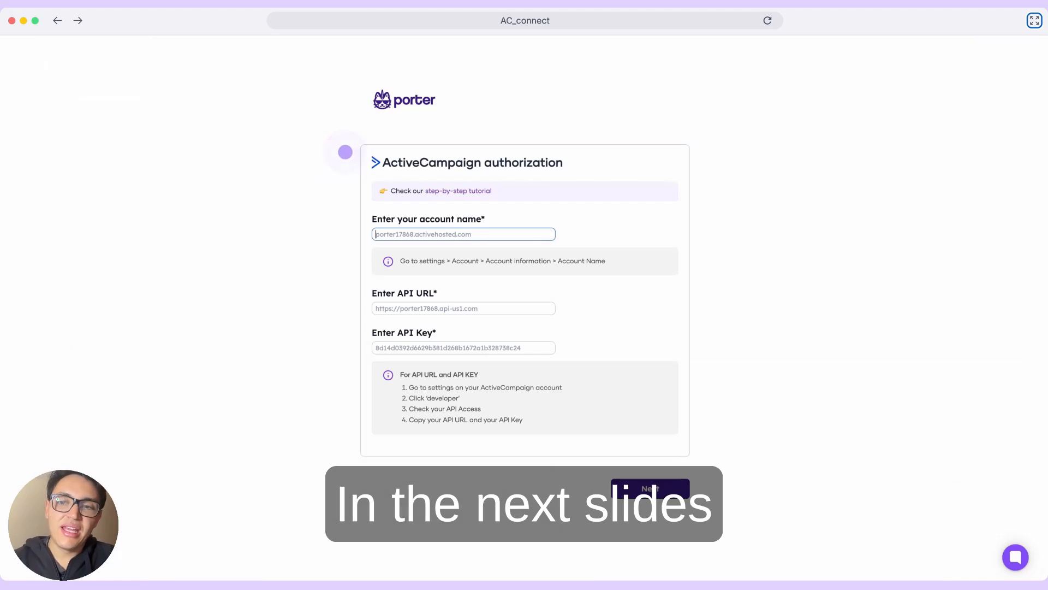
pyautogui.click(465, 233)
pyautogui.hotkey('ctrl', 'v')
pyautogui.click(461, 304)
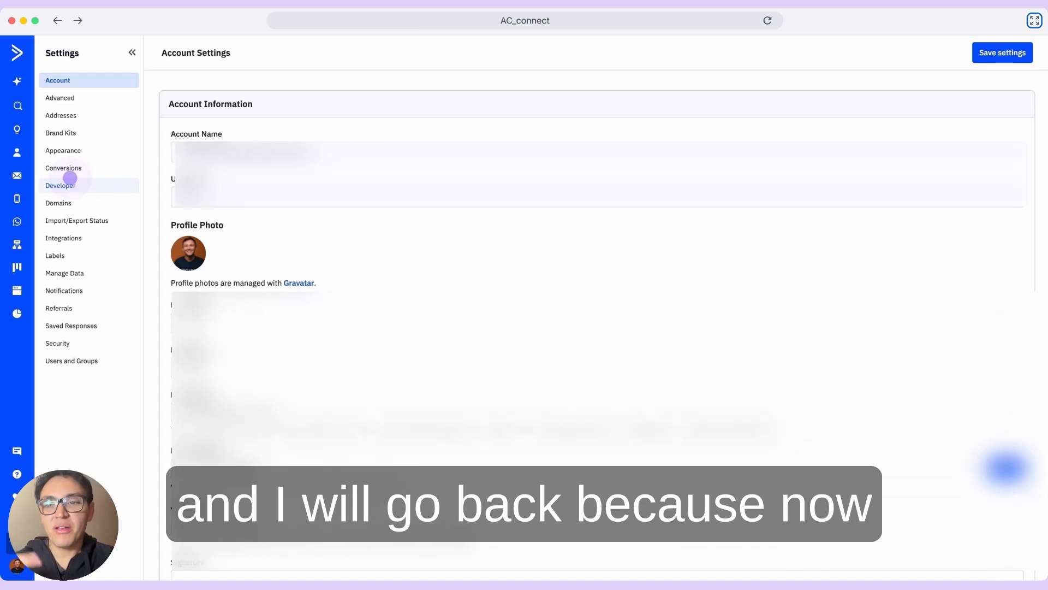
# Copy the API URL and API key from ActiveCampaign's Developer settings into Porter's authorization form and complete the authorization
pyautogui.click(70, 178)
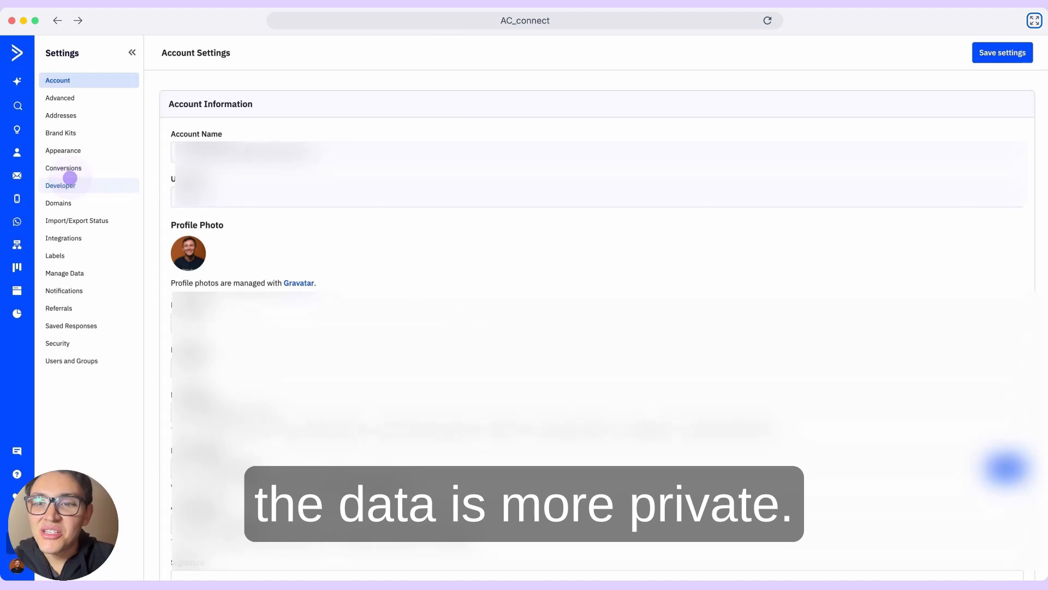
pyautogui.click(692, 214)
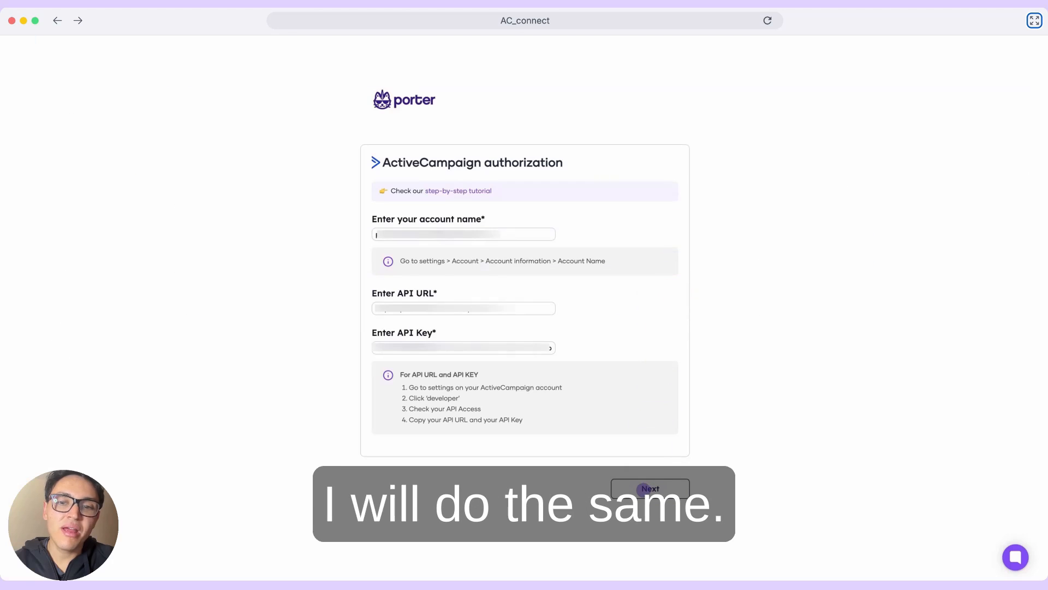
pyautogui.click(645, 488)
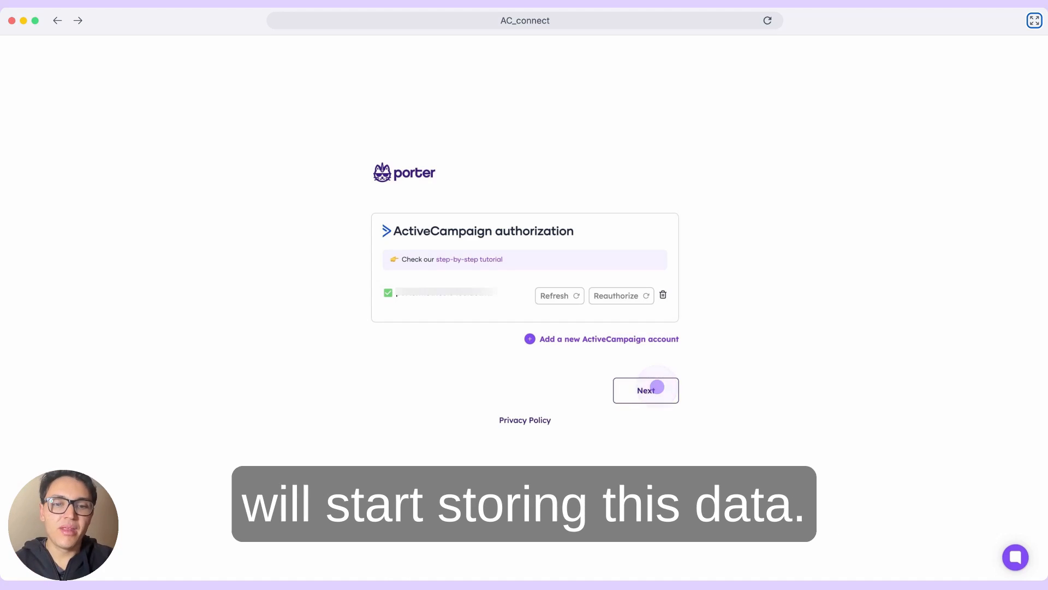
pyautogui.click(657, 387)
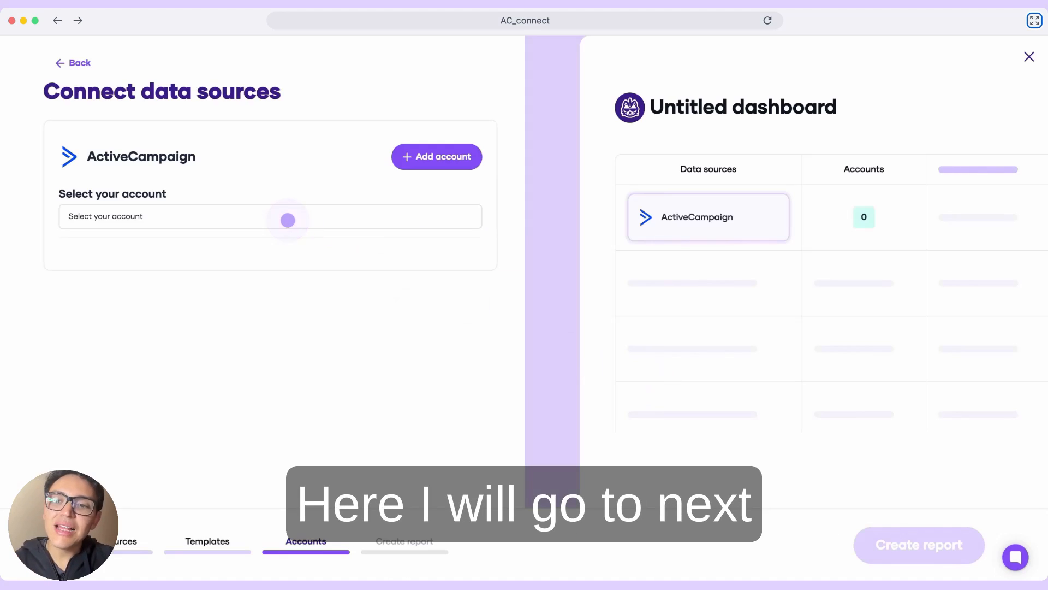
# Select the newly connected user and its ActiveCampaign account as the data source and create the report
pyautogui.click(288, 219)
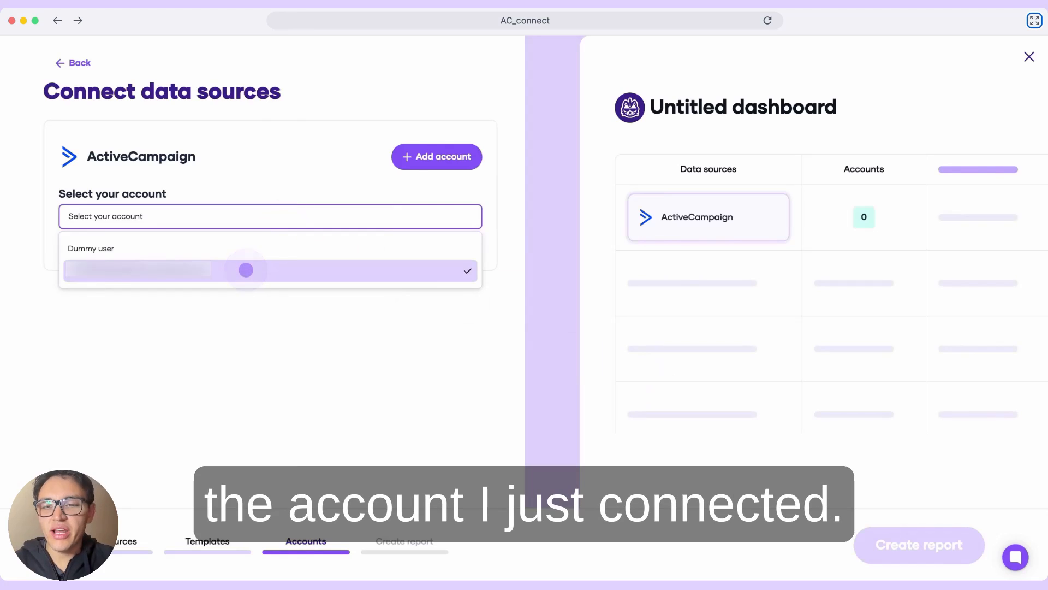
pyautogui.click(244, 270)
pyautogui.click(234, 268)
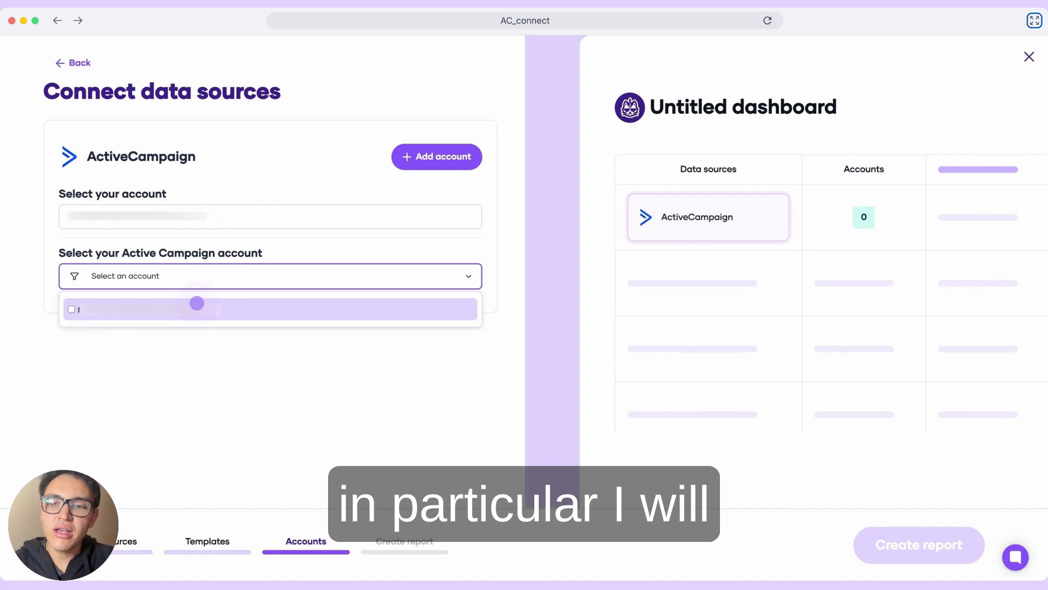
pyautogui.click(192, 305)
pyautogui.click(899, 541)
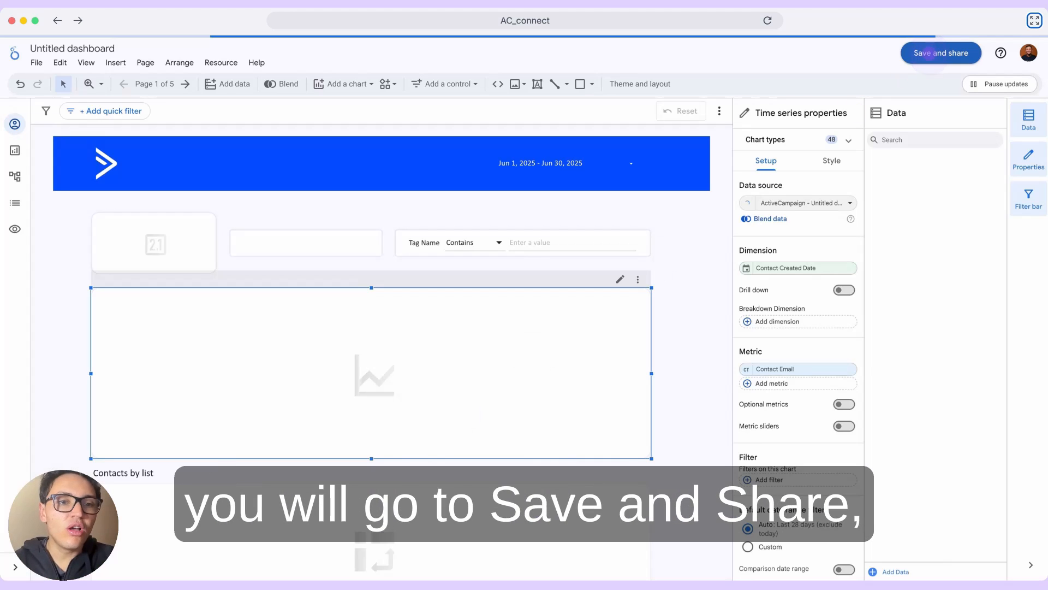
# Save and share the Looker Studio dashboard, acknowledging the data access notice
pyautogui.click(928, 52)
pyautogui.click(679, 376)
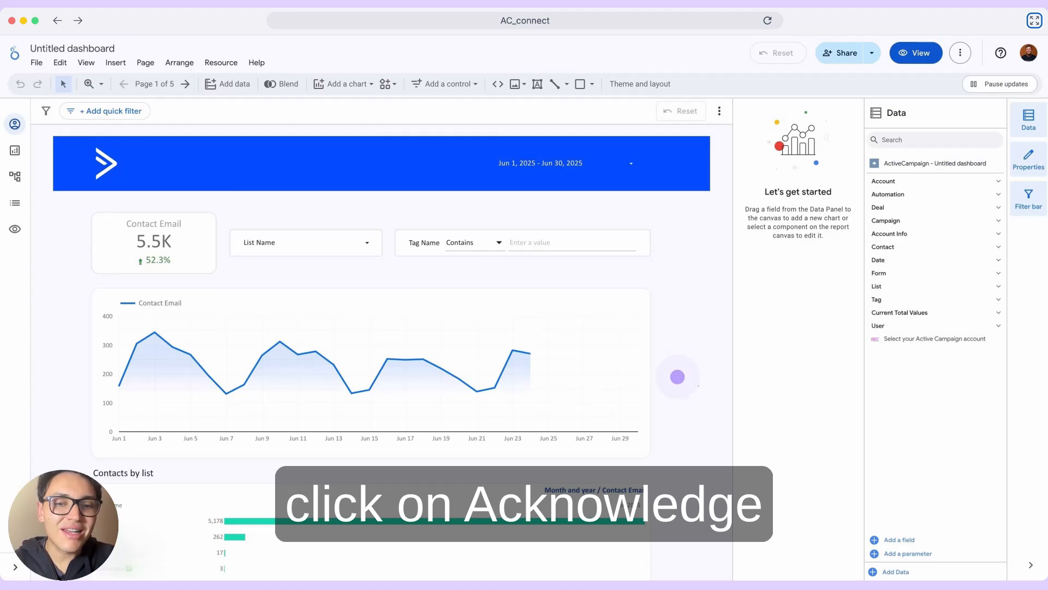
pyautogui.click(698, 385)
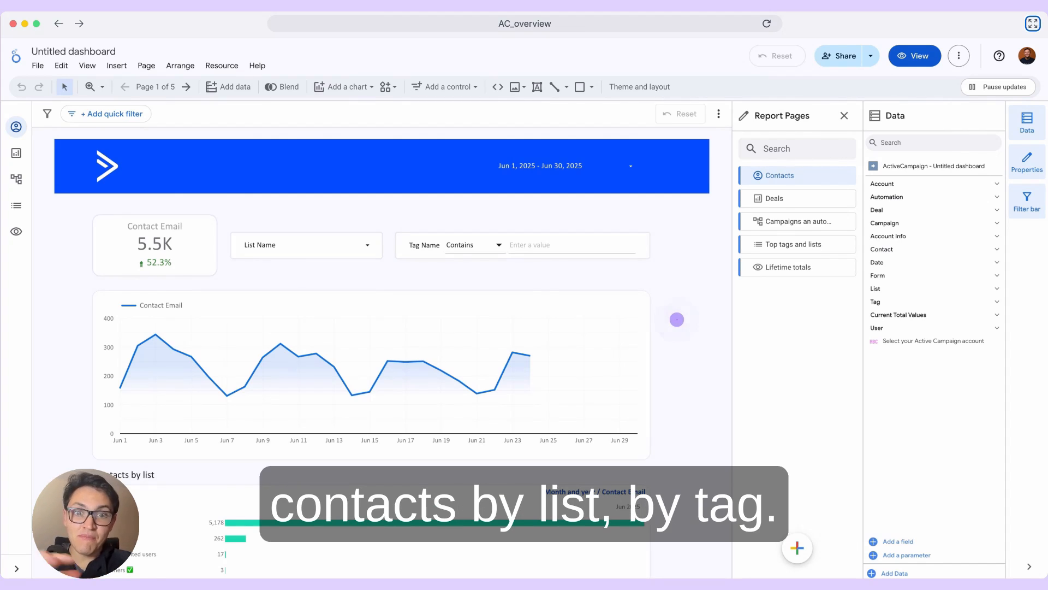
# Review the Contacts page, then examine the Deals page with its Deal Stage and Deal Group filters and charts
pyautogui.scroll(-2, 676, 320)
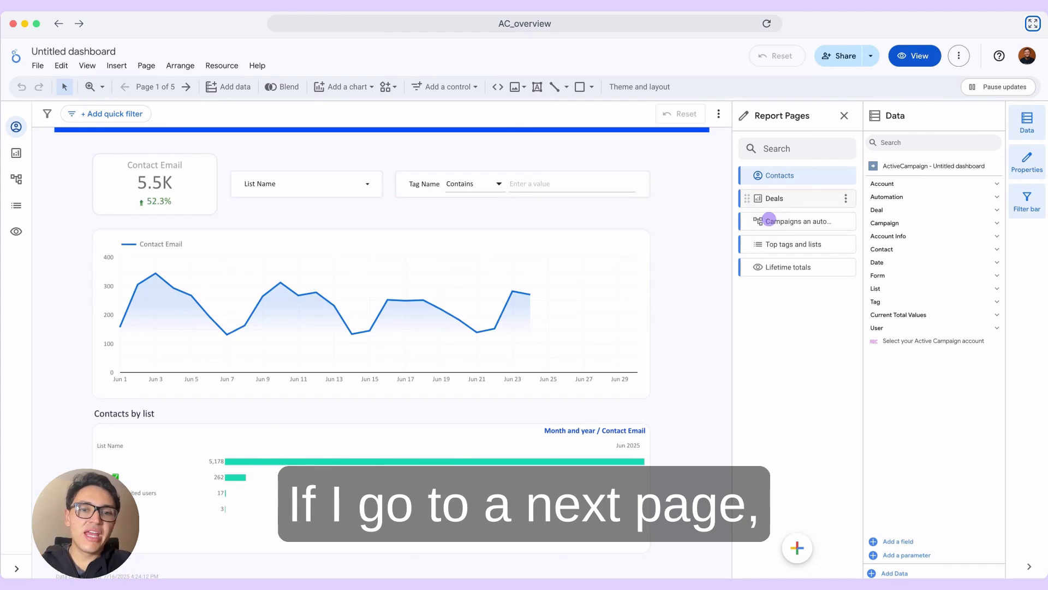
pyautogui.click(787, 198)
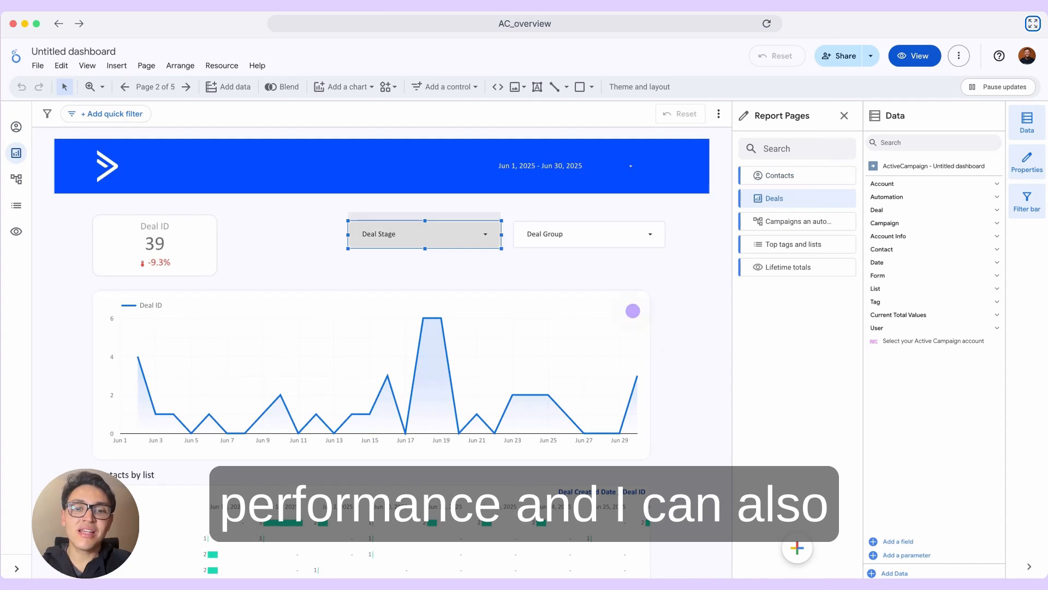
pyautogui.click(487, 236)
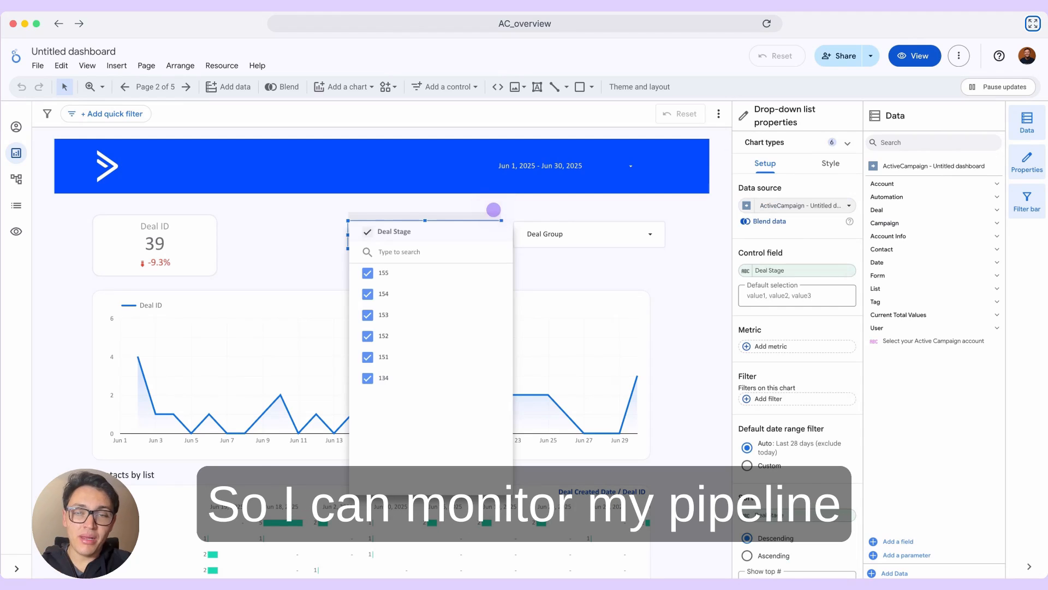
pyautogui.click(525, 222)
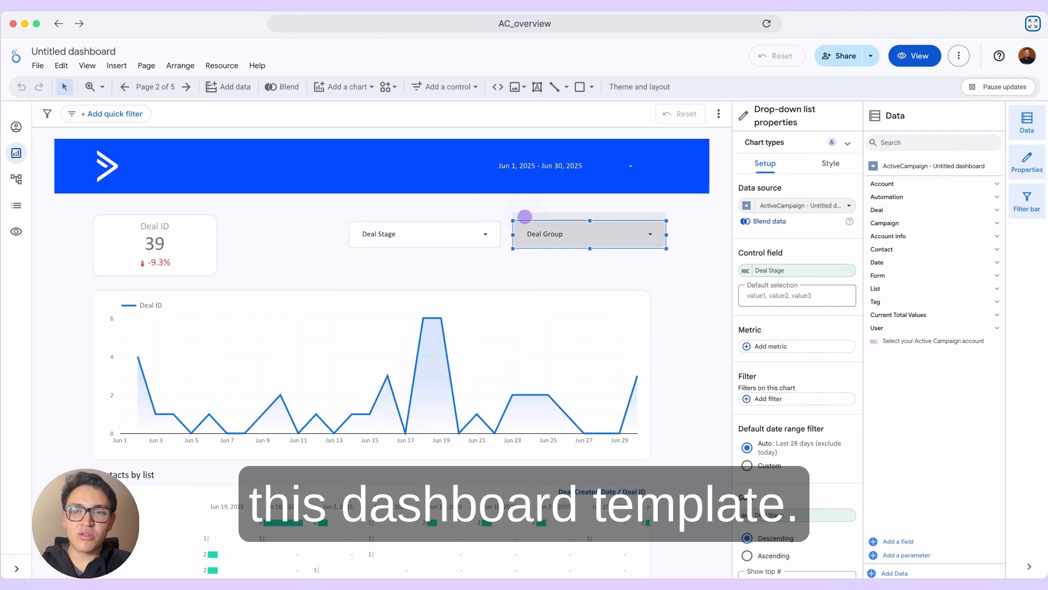
pyautogui.click(590, 230)
pyautogui.click(684, 246)
pyautogui.scroll(-1, 684, 246)
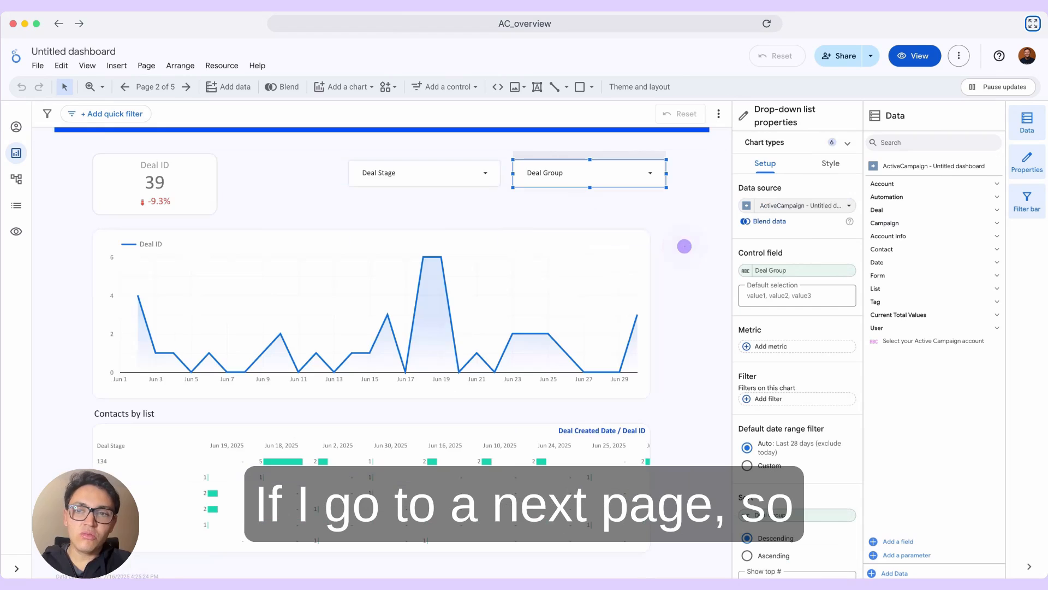
pyautogui.click(684, 246)
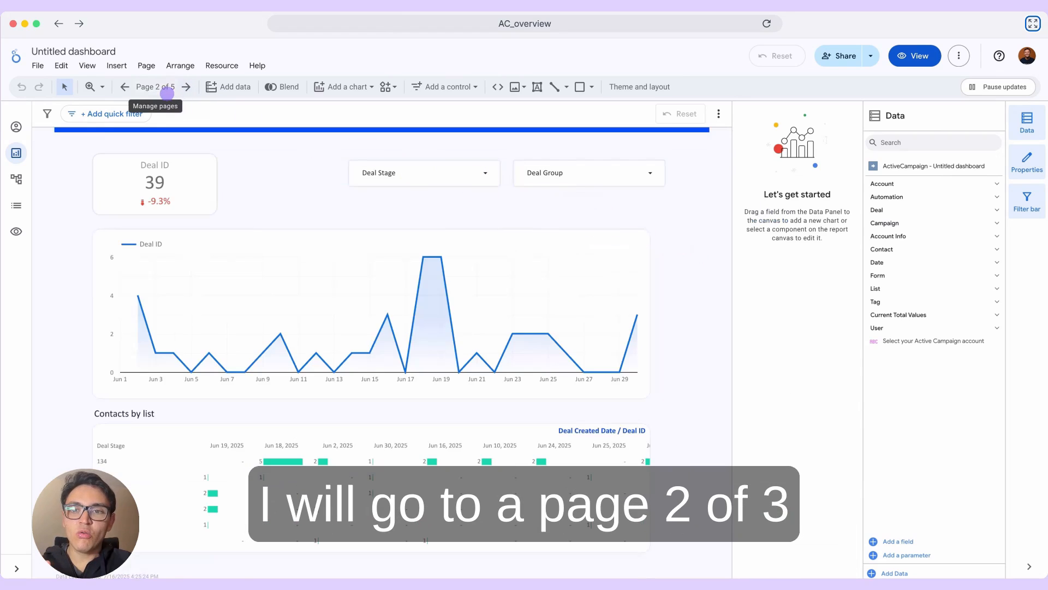
# Examine the campaigns and automations page, including its Campaign Name and Automation Name filters and performance tables
pyautogui.click(163, 87)
pyautogui.click(781, 220)
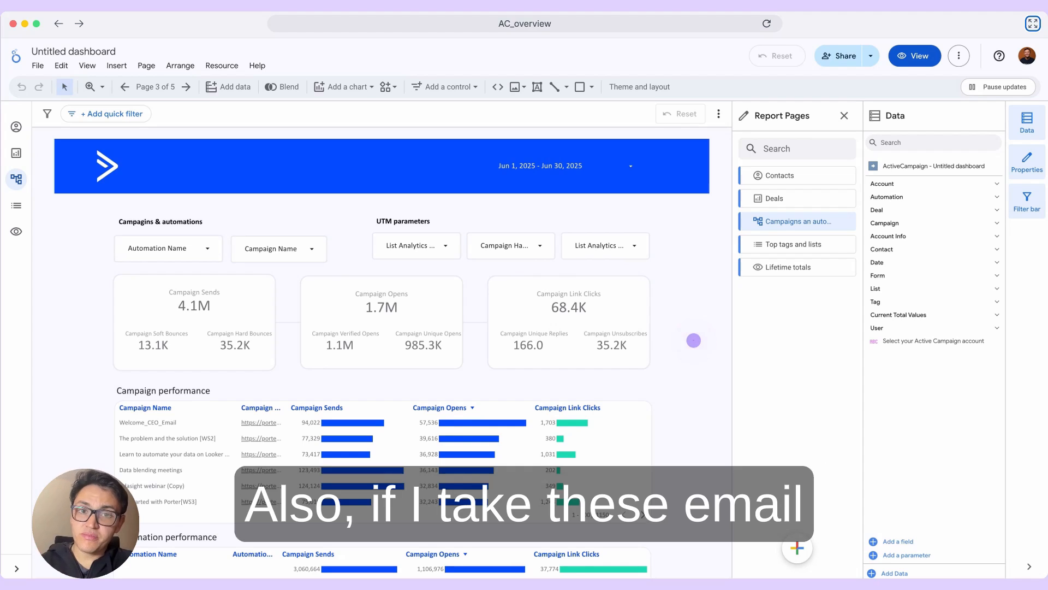
pyautogui.click(693, 340)
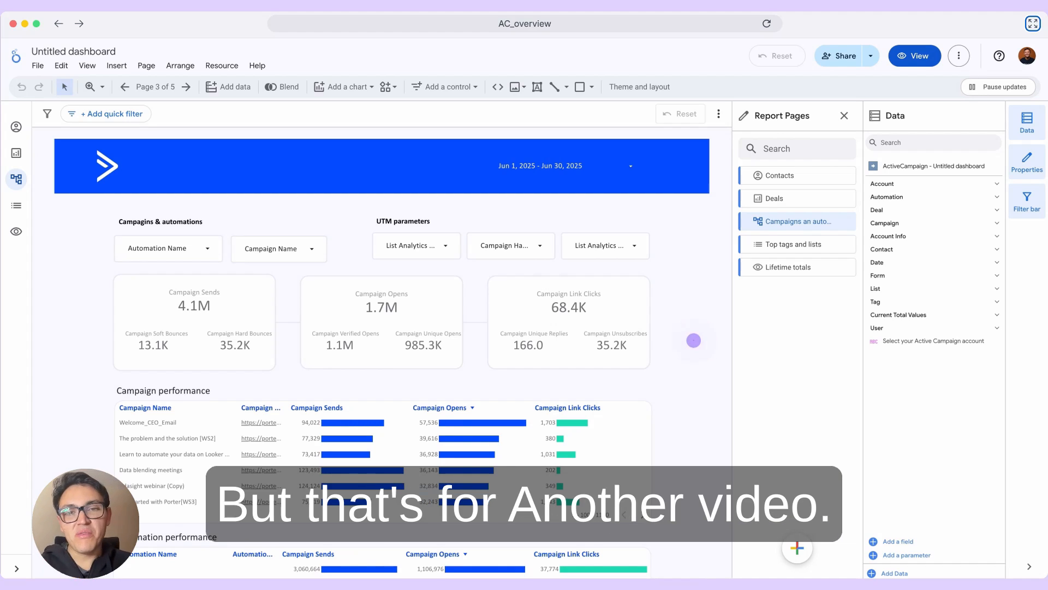
pyautogui.click(279, 249)
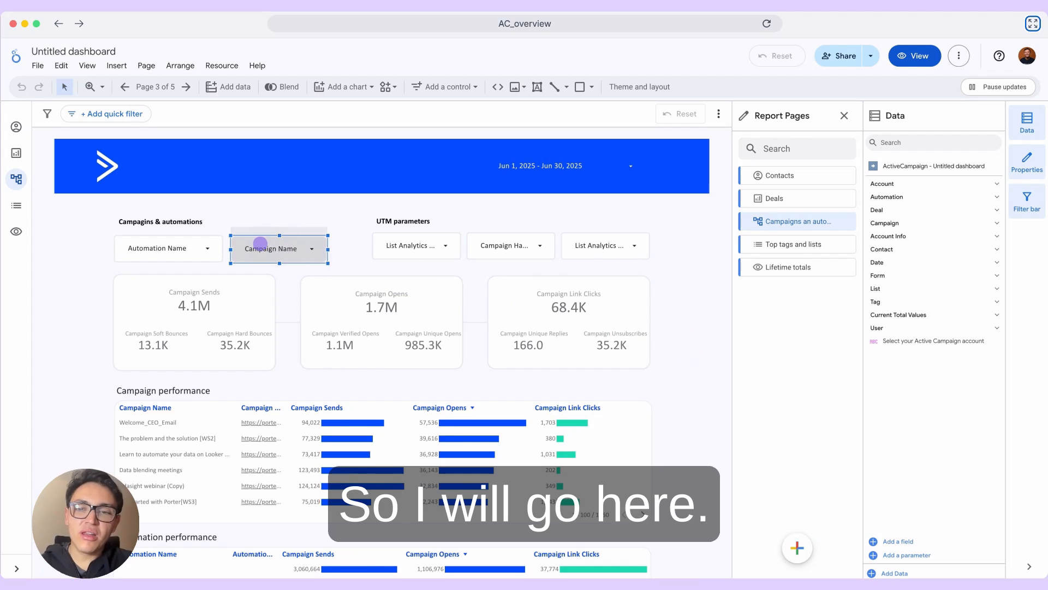
pyautogui.click(259, 244)
pyautogui.click(277, 214)
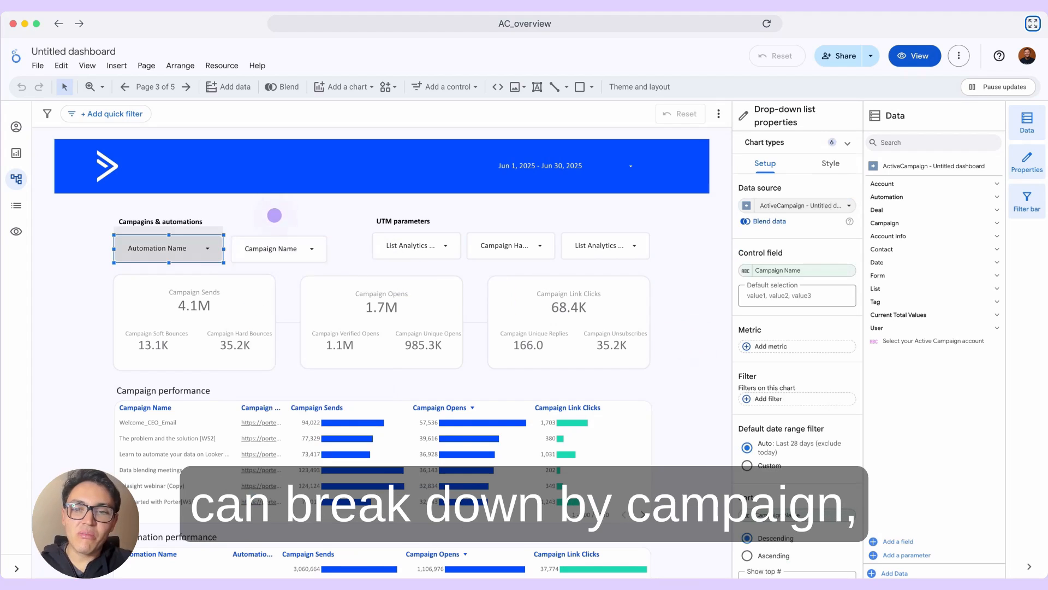
pyautogui.click(196, 245)
pyautogui.click(210, 218)
pyautogui.scroll(-2, 209, 218)
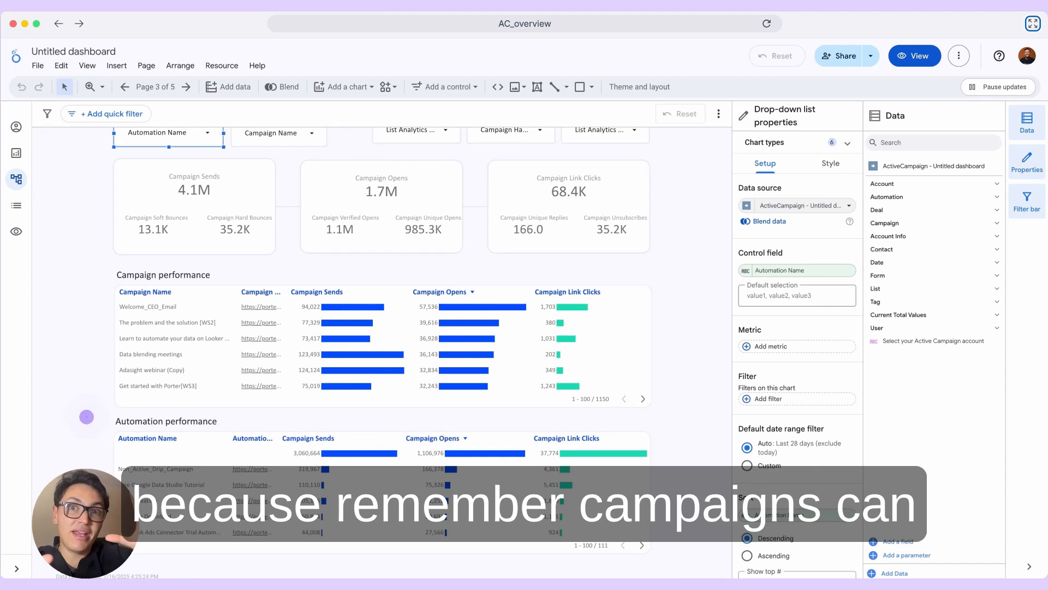
pyautogui.click(87, 417)
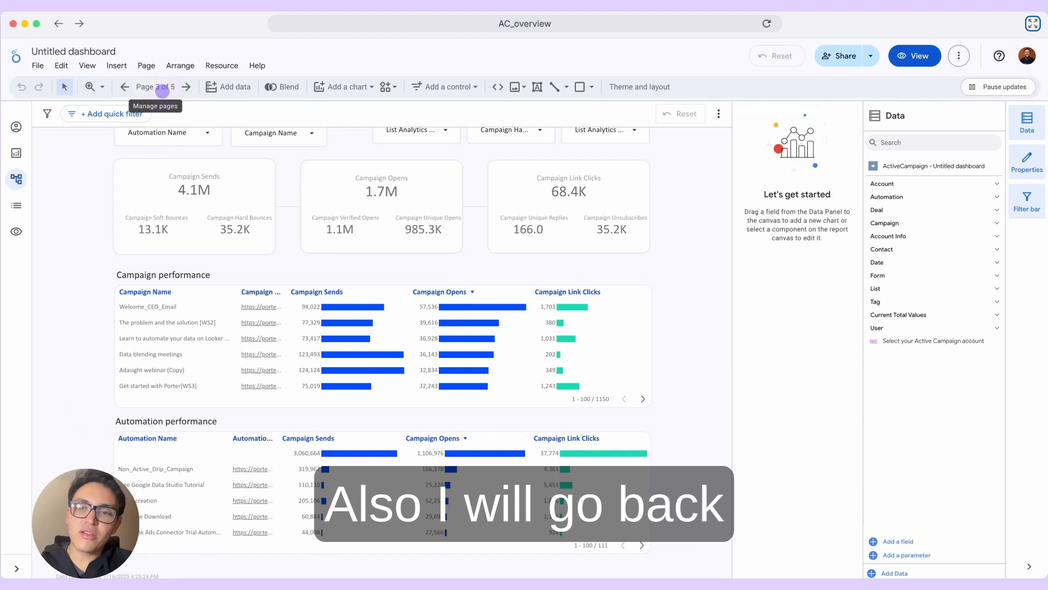
# Review the Top tags and lists page and open the Lifetime totals page
pyautogui.click(162, 88)
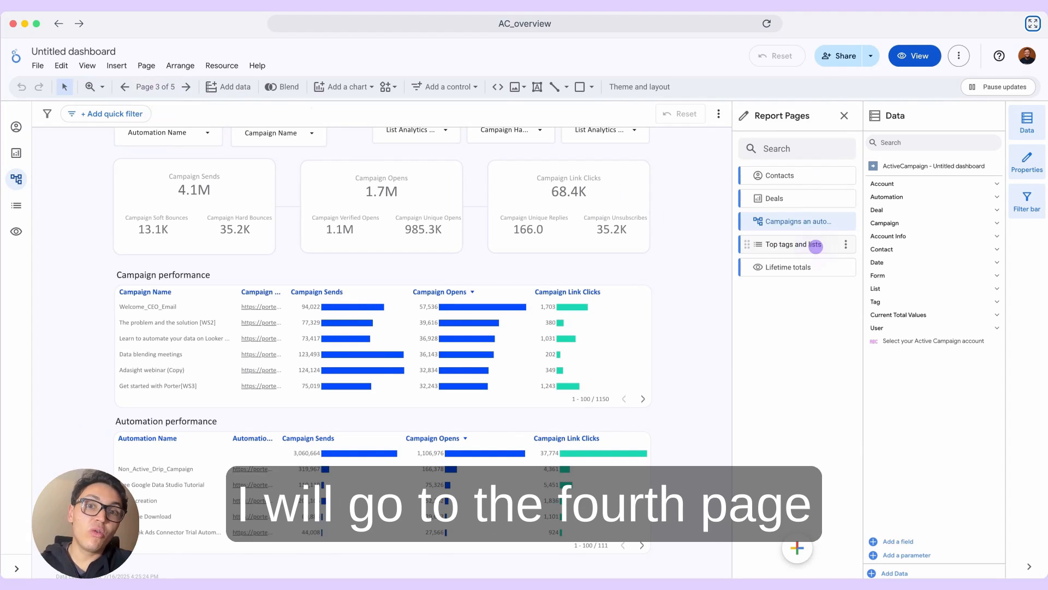
pyautogui.click(816, 245)
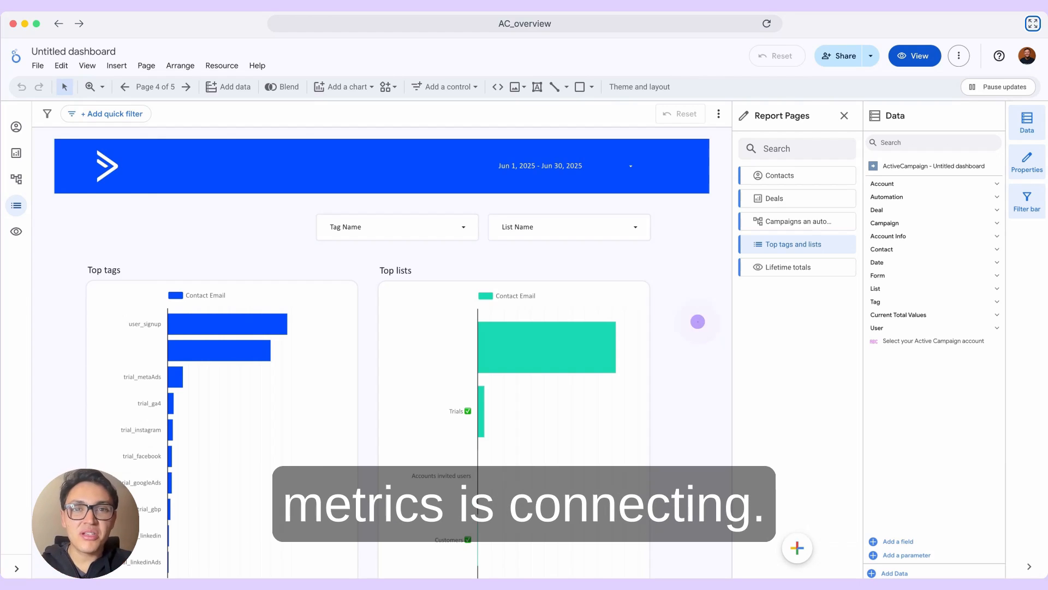
pyautogui.scroll(-1, 698, 322)
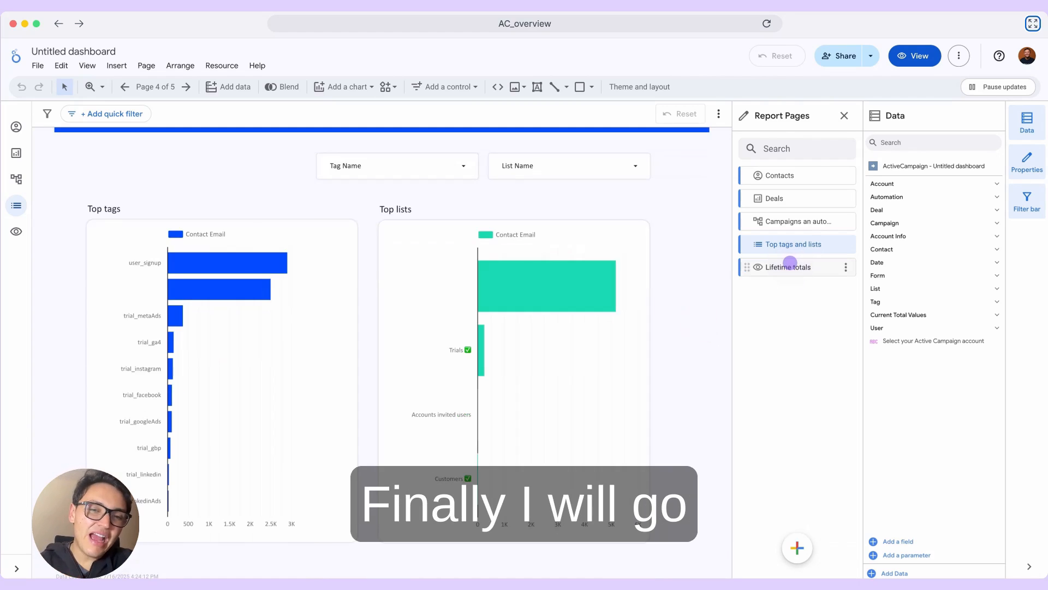
pyautogui.click(792, 266)
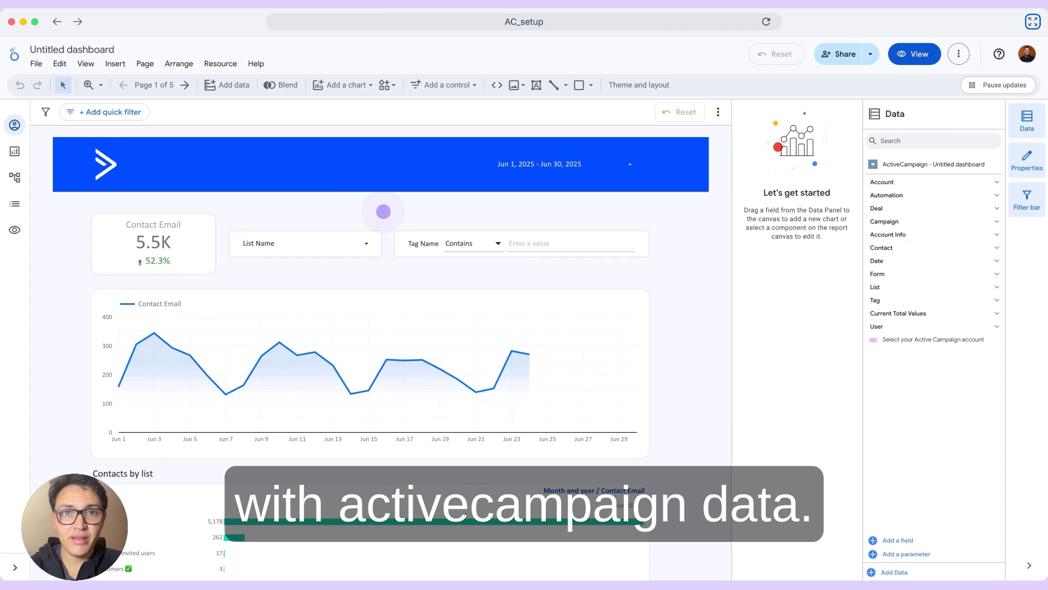
# Add a new page to the report after the Contacts page
pyautogui.click(154, 85)
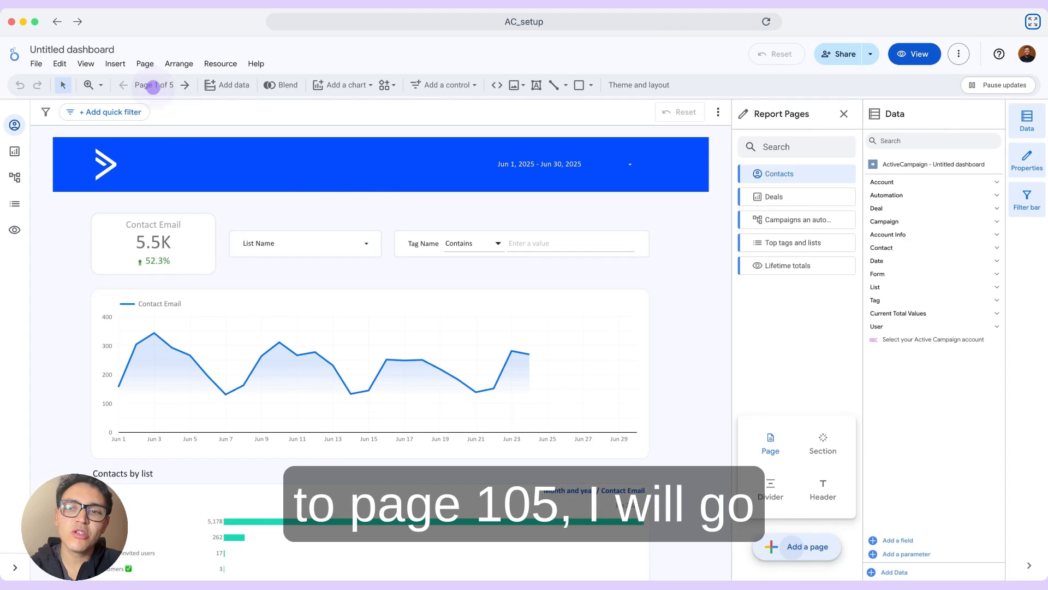
pyautogui.click(796, 546)
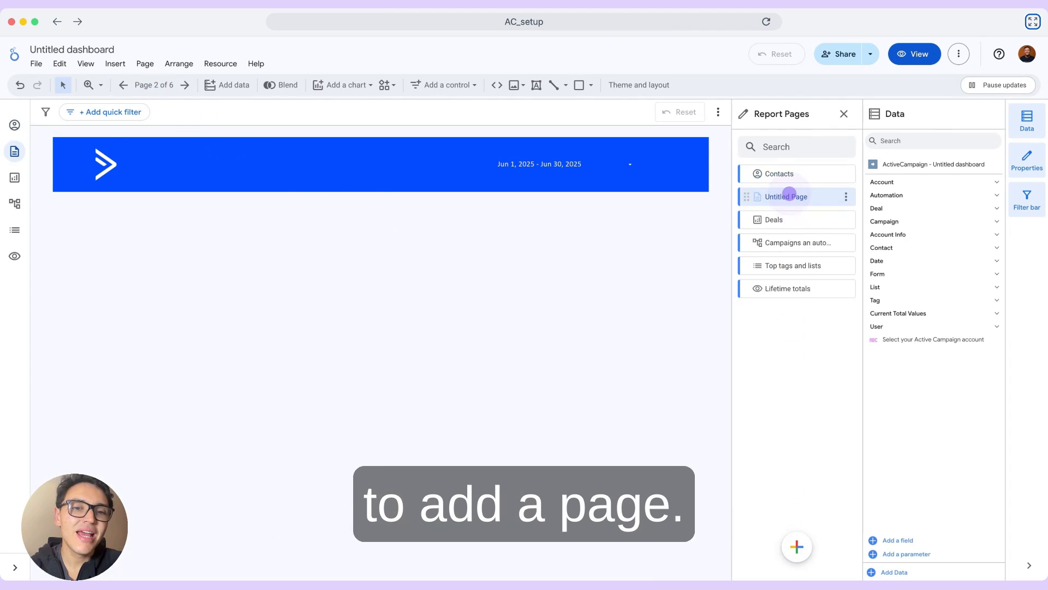
# Rename the new untitled page to AC and give it the Done icon
pyautogui.doubleClick(789, 195)
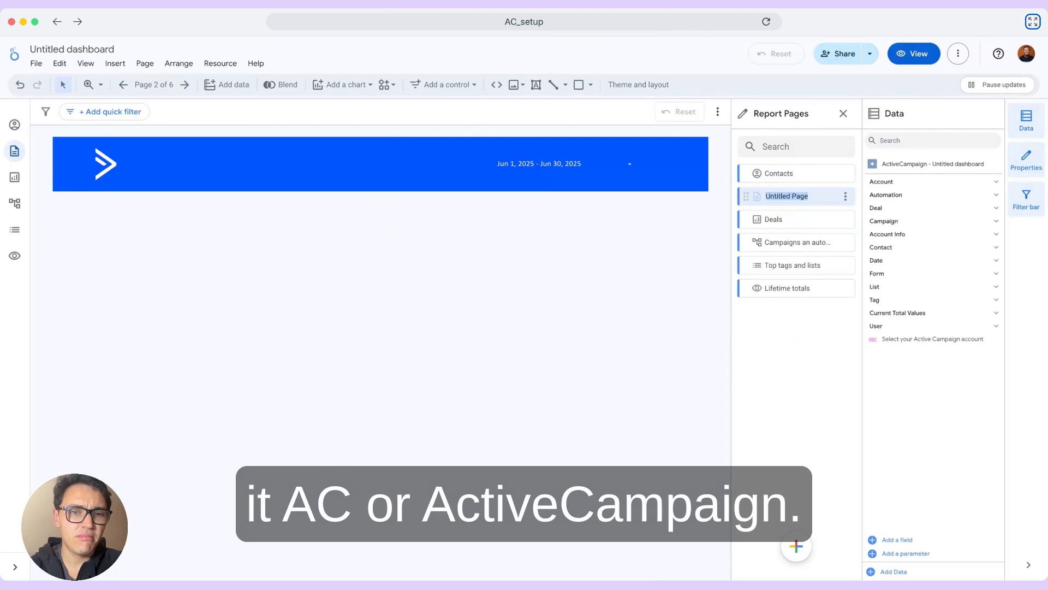
pyautogui.write('AC')
pyautogui.click(832, 372)
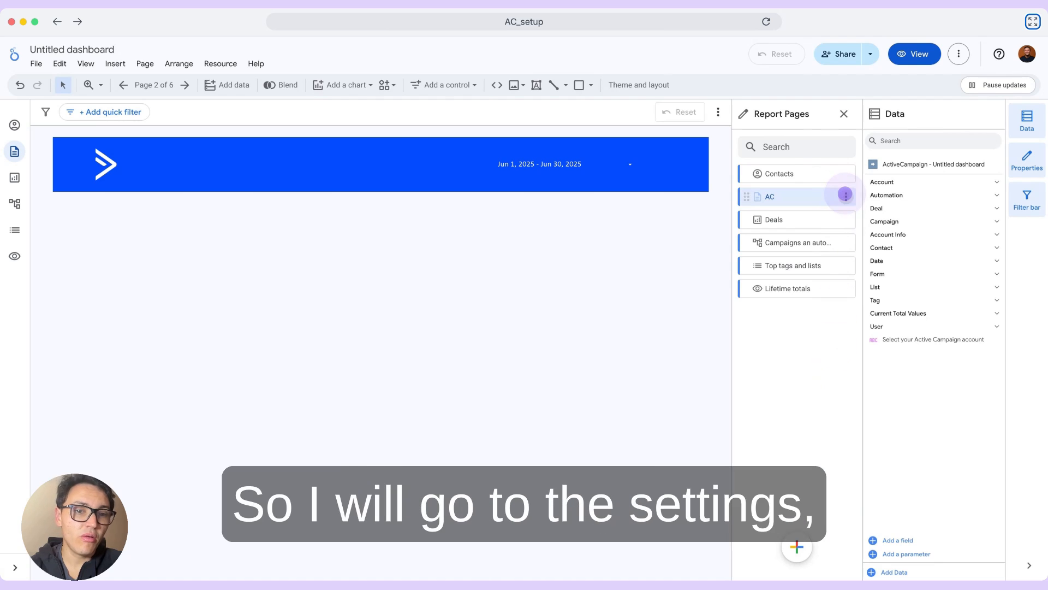
pyautogui.click(845, 196)
pyautogui.click(884, 309)
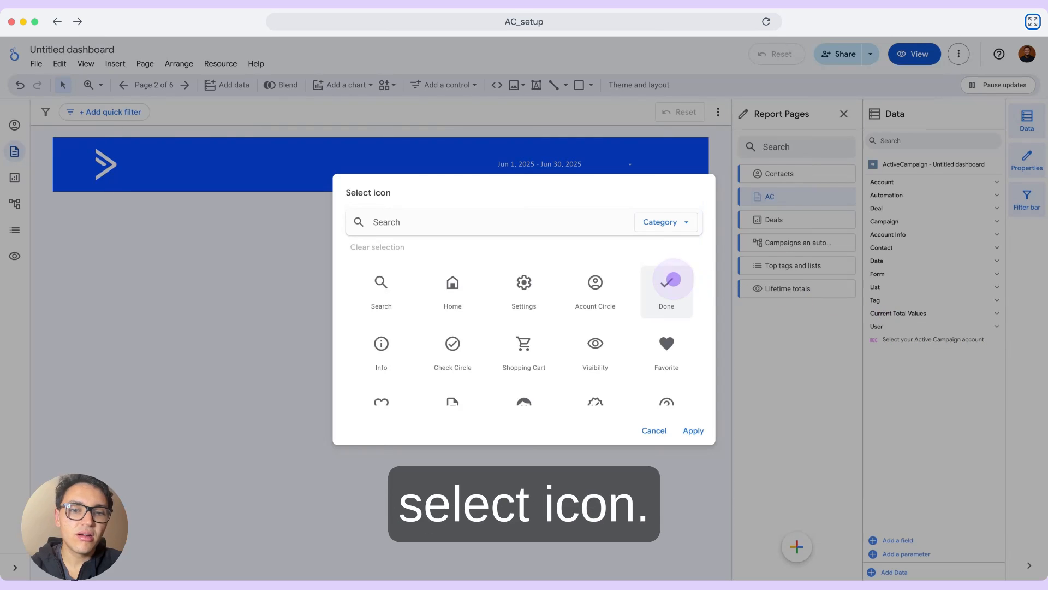
pyautogui.click(671, 278)
pyautogui.click(694, 431)
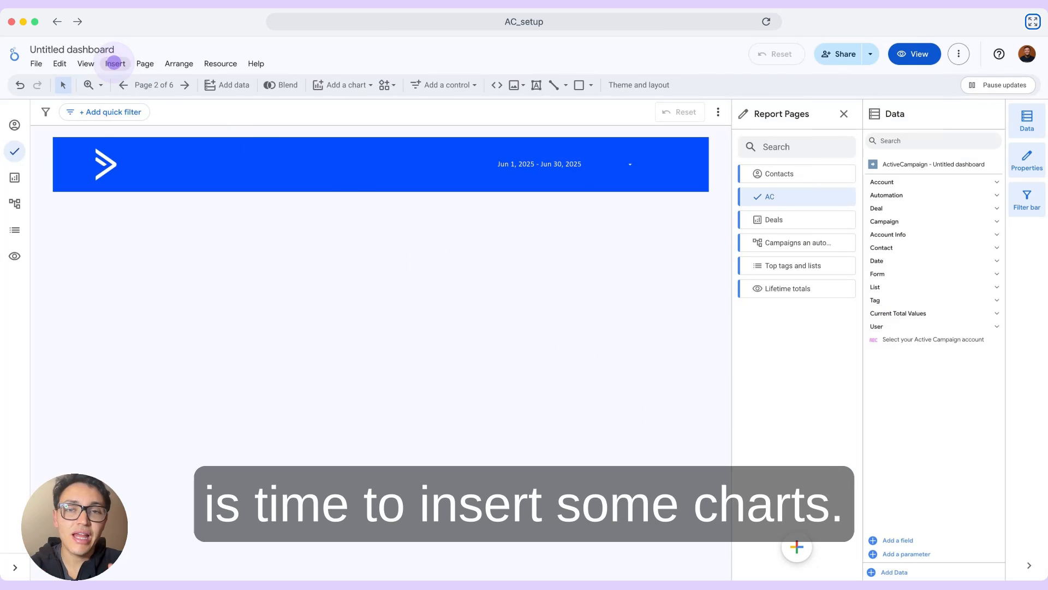
# Insert a scorecard on the AC page below the blue header banner
pyautogui.click(115, 64)
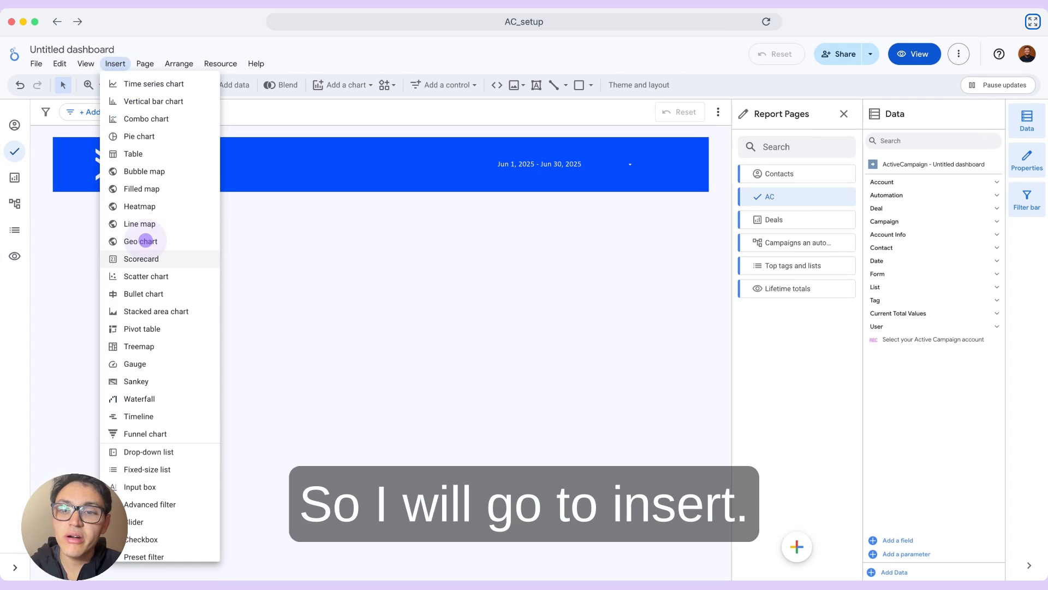
pyautogui.click(148, 258)
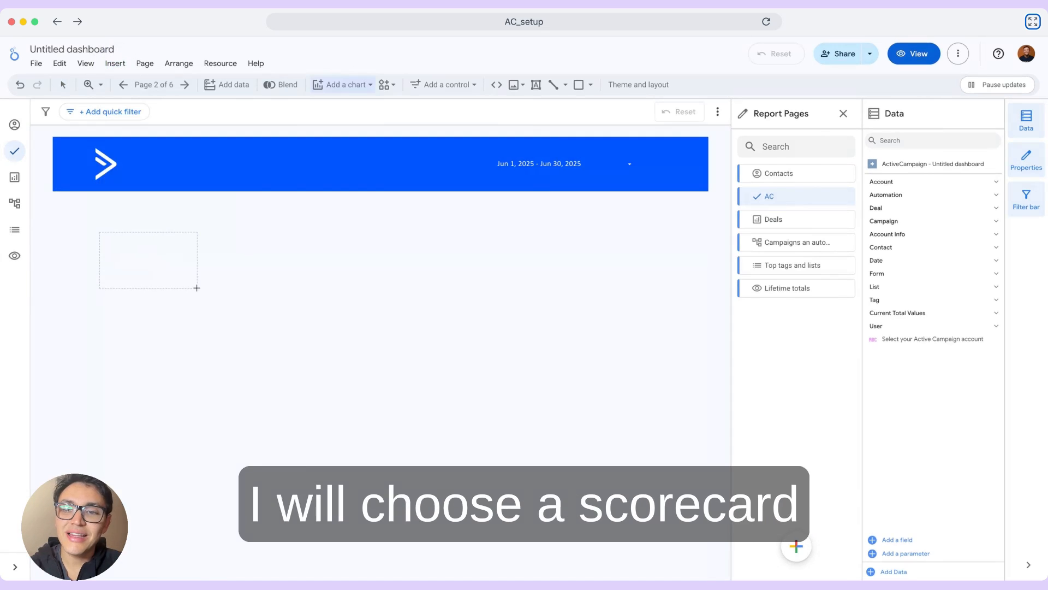
pyautogui.moveTo(196, 287); pyautogui.dragTo(210, 314)
# Set the scorecard's primary metric to Total Current Contacts
pyautogui.press('BackSpace')
pyautogui.press('BackSpace')
pyautogui.press('BackSpace')
pyautogui.press('BackSpace')
pyautogui.press('BackSpace')
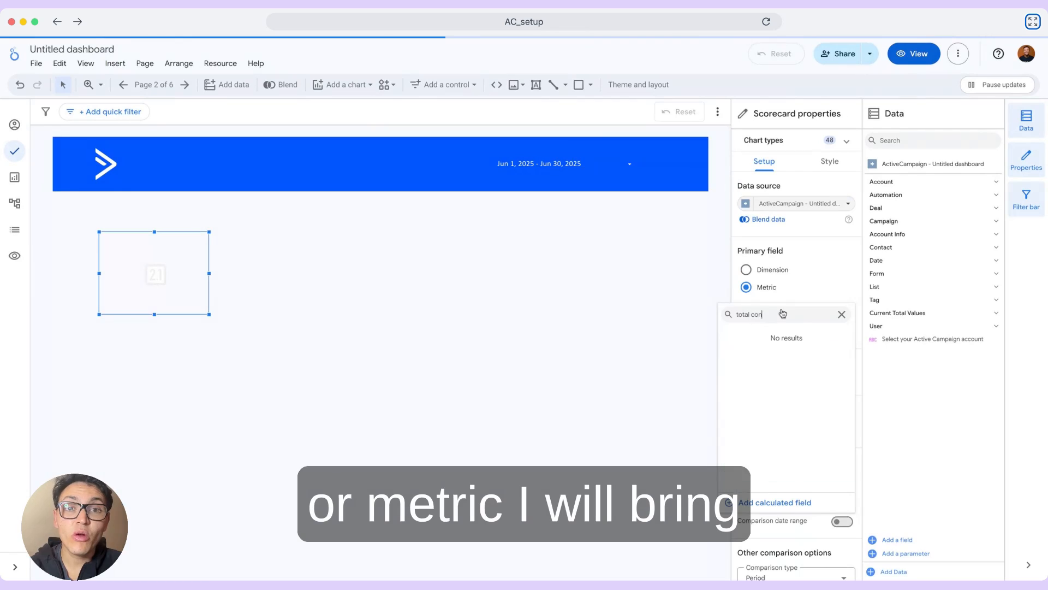
pyautogui.write('contacts')
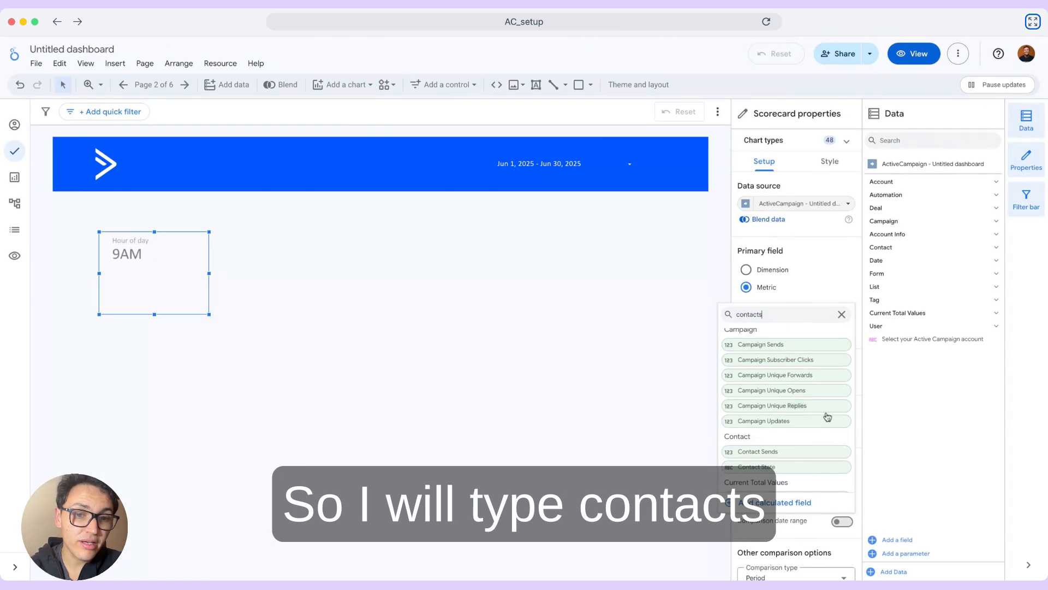
pyautogui.click(826, 414)
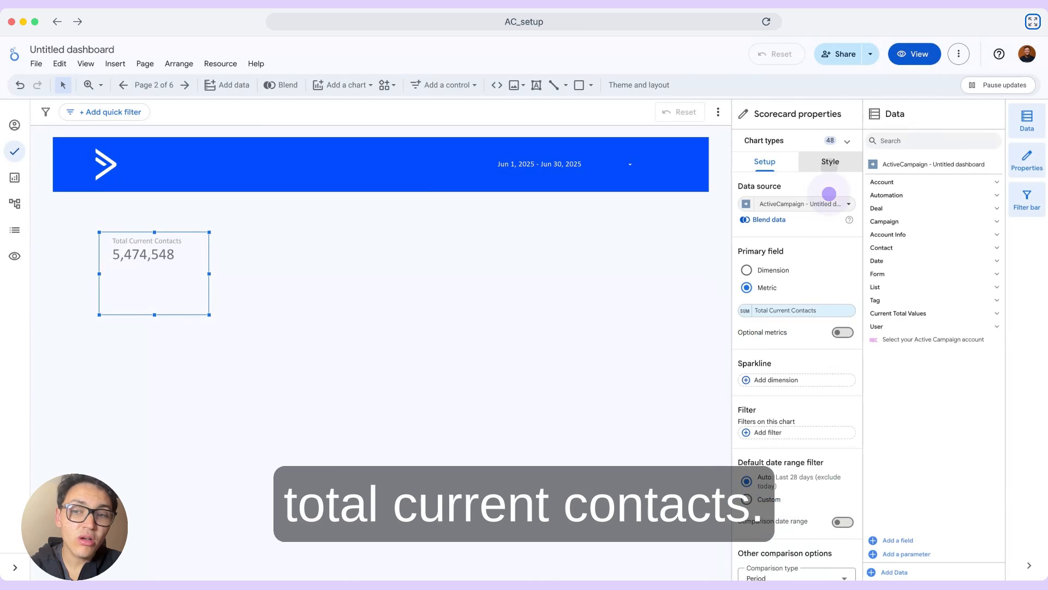
# Give the Total Current Contacts scorecard a white background and reduce its height
pyautogui.click(829, 164)
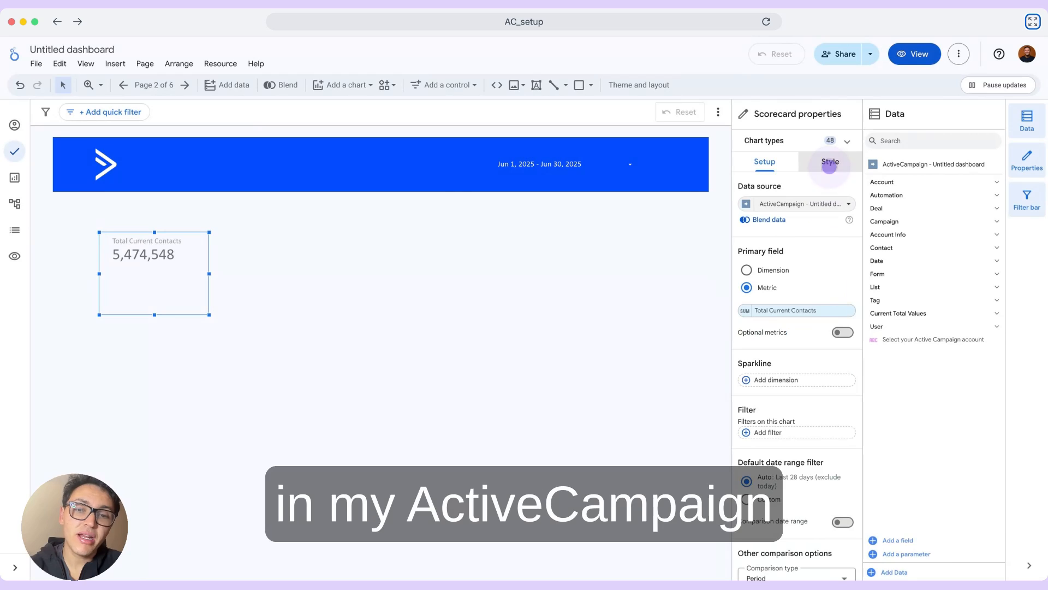
pyautogui.click(830, 165)
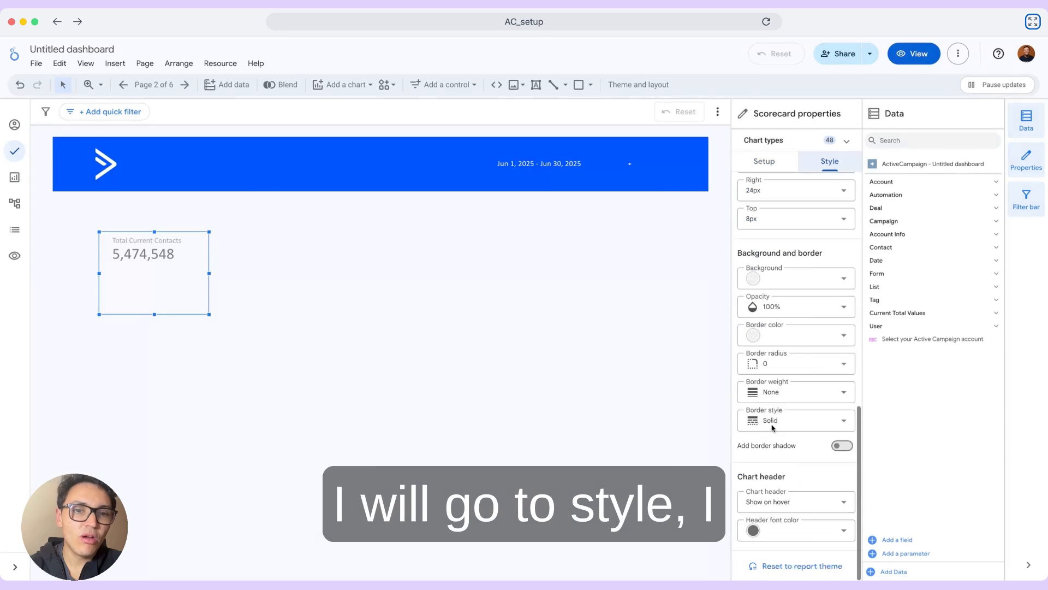
pyautogui.click(790, 288)
pyautogui.click(904, 311)
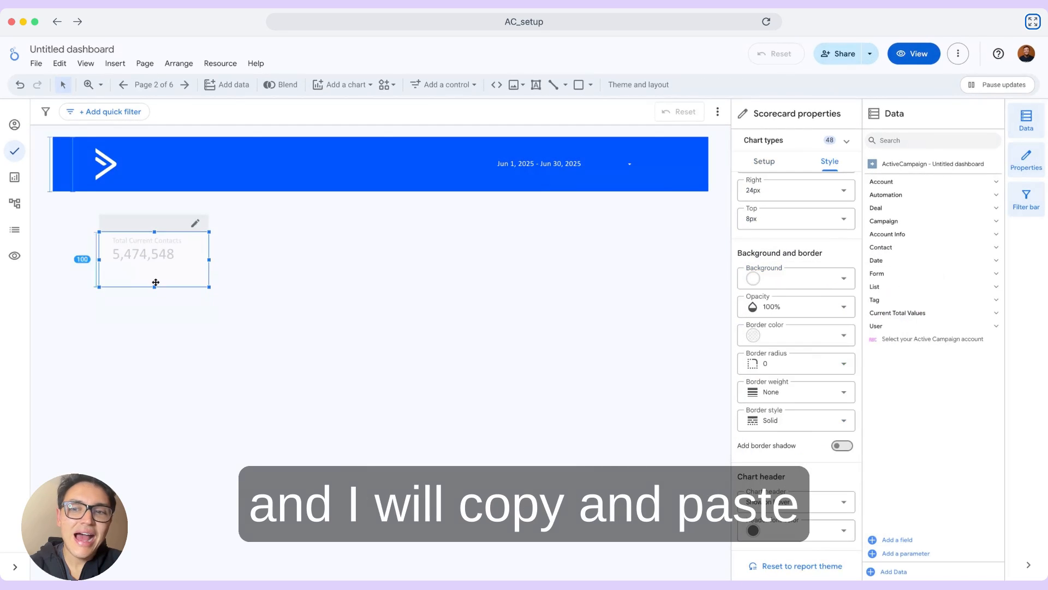
pyautogui.moveTo(152, 281); pyautogui.dragTo(155, 282)
# Duplicate the scorecard beside the original and set the copy's metric to Contact Email
pyautogui.hotkey('ctrl', 'c')
pyautogui.hotkey('ctrl', 'v')
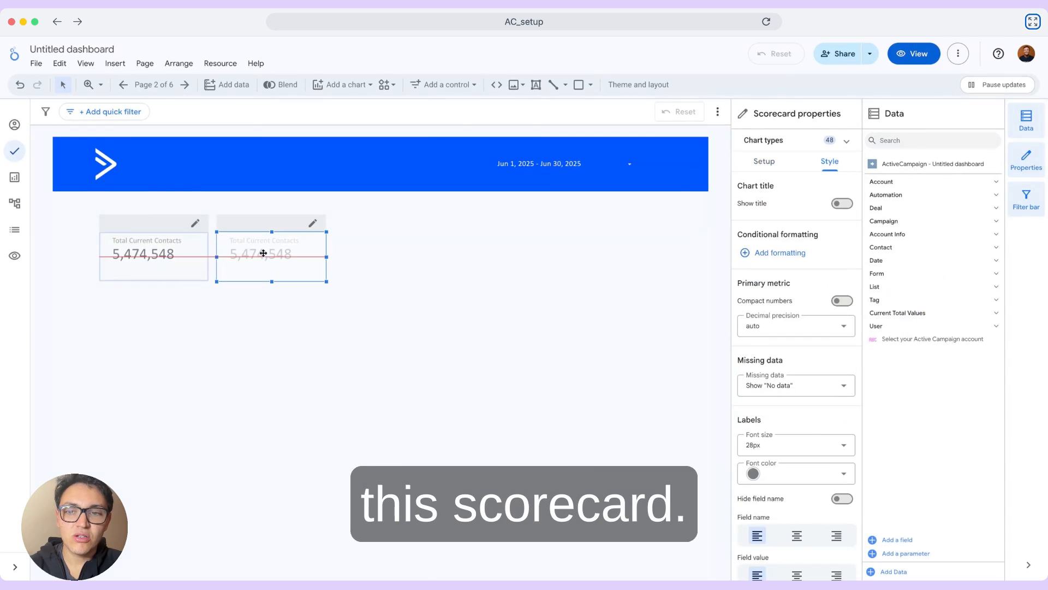
pyautogui.click(766, 163)
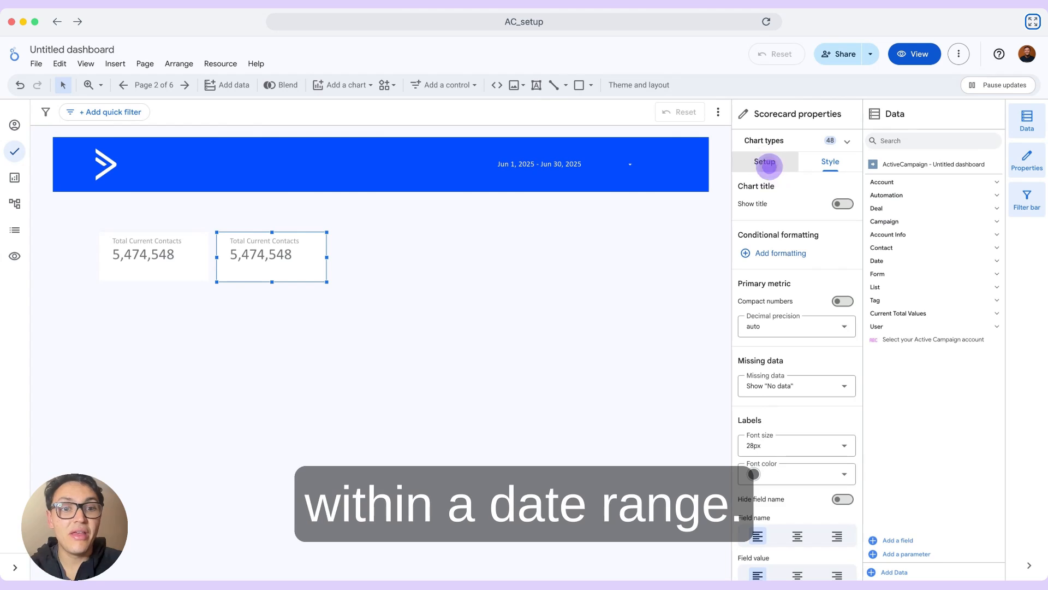
pyautogui.click(767, 162)
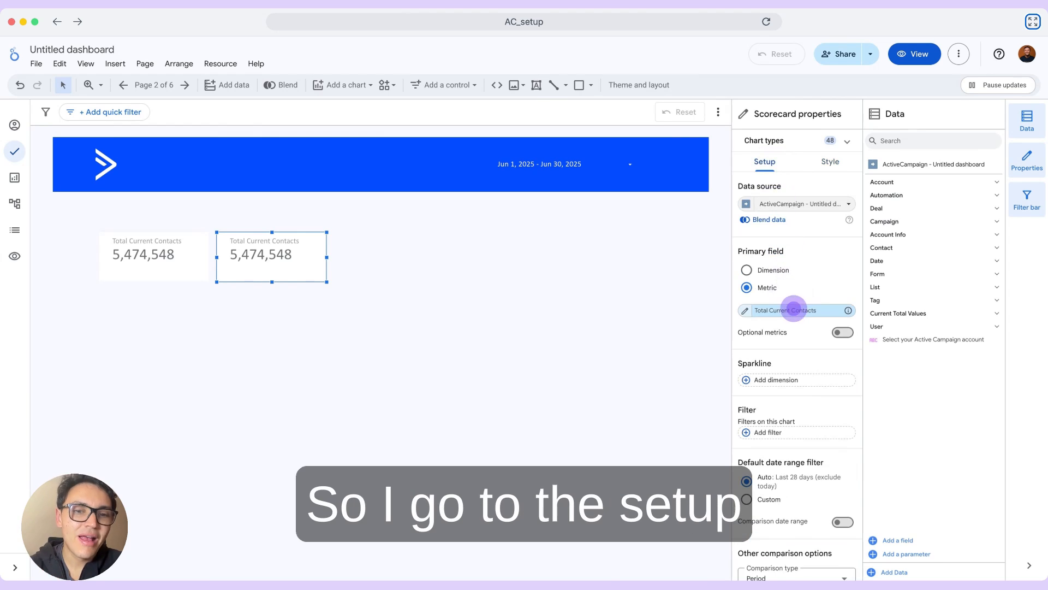
pyautogui.click(794, 310)
pyautogui.write('contact email')
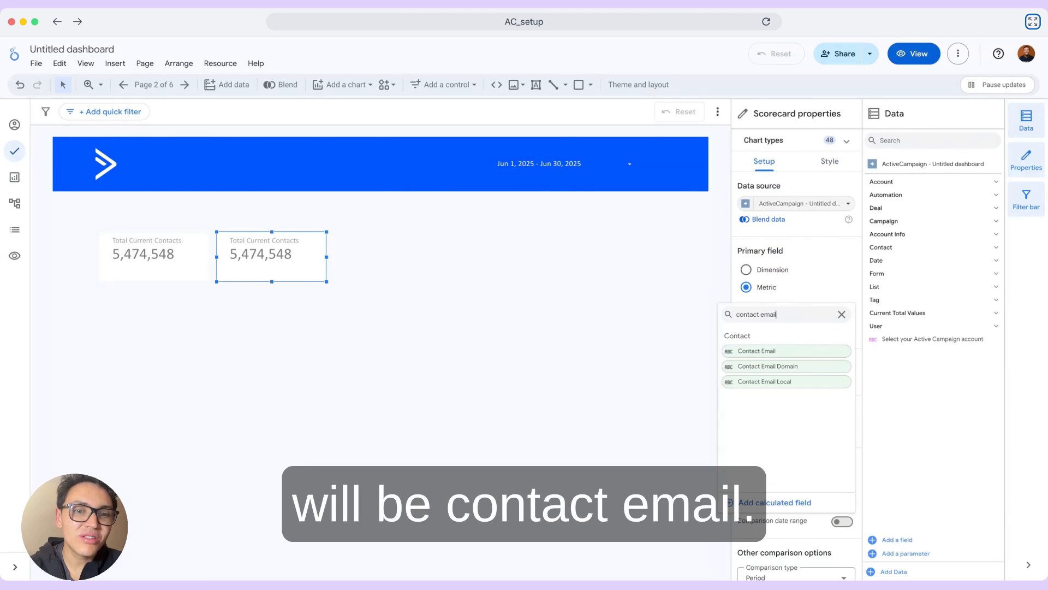
pyautogui.click(838, 352)
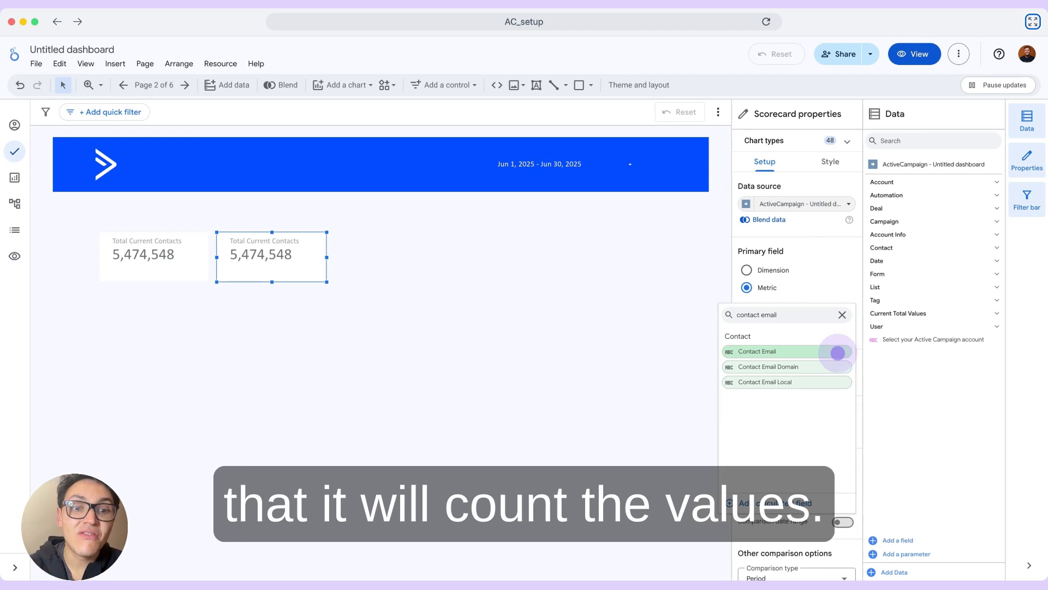
pyautogui.click(838, 352)
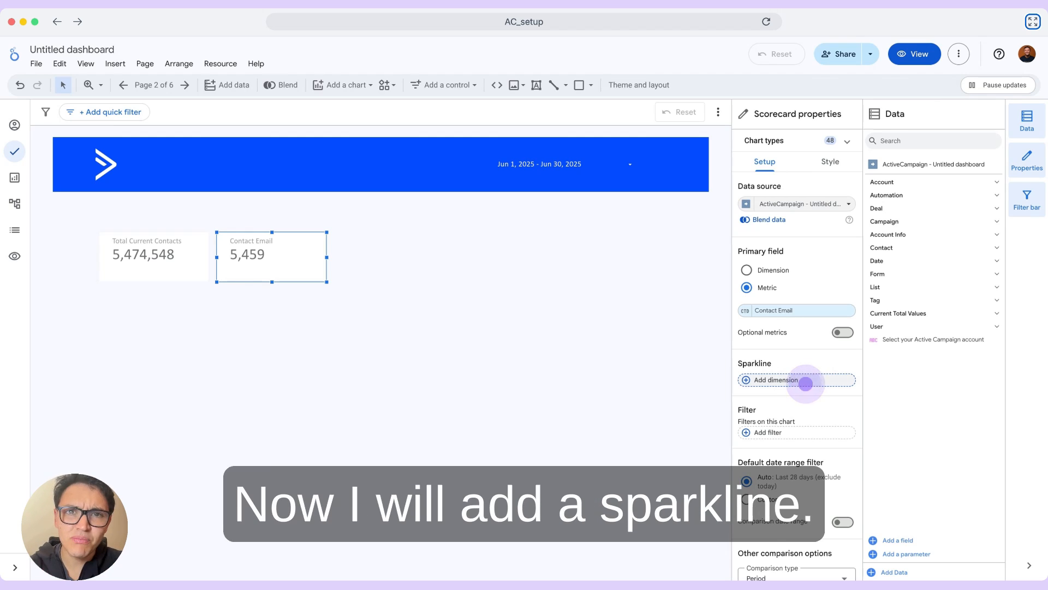
# Add a sparkline to the Contact Email scorecard using the Date dimension
pyautogui.click(806, 383)
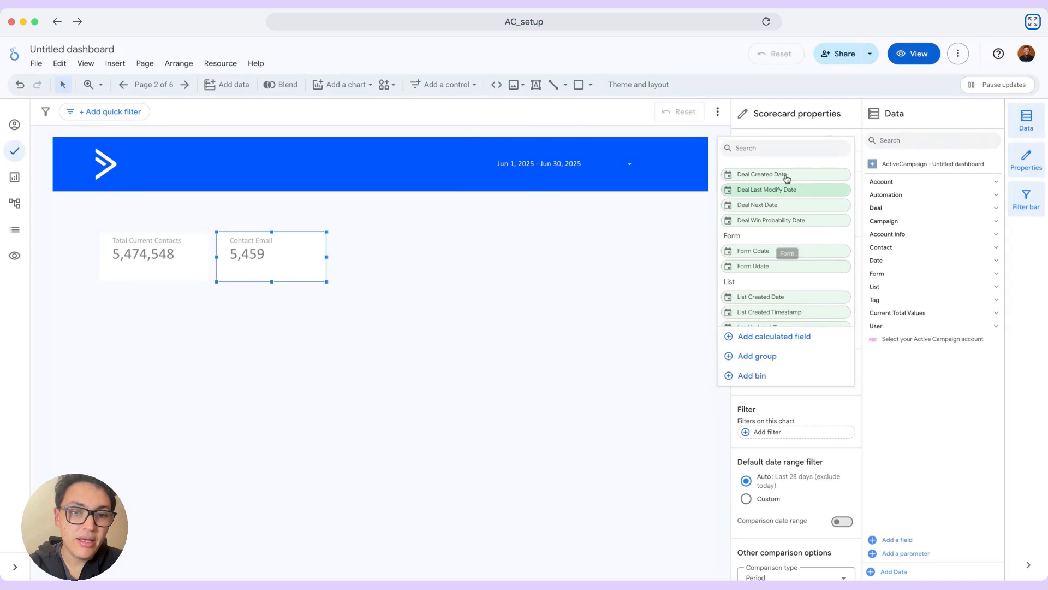
pyautogui.click(785, 149)
pyautogui.write('date')
pyautogui.scroll(-1, 786, 218)
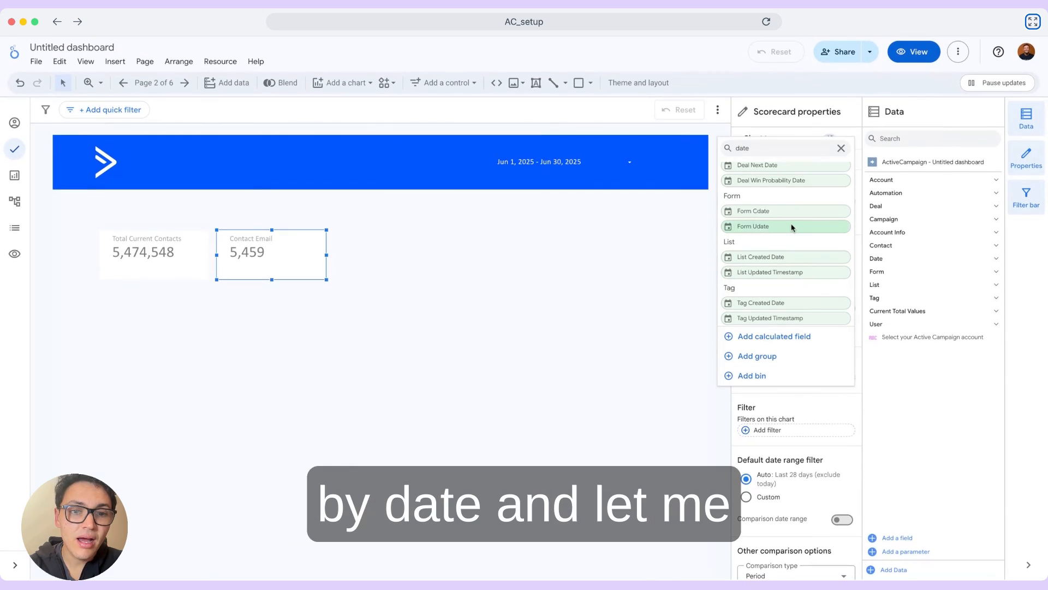
pyautogui.scroll(2, 792, 218)
pyautogui.click(788, 199)
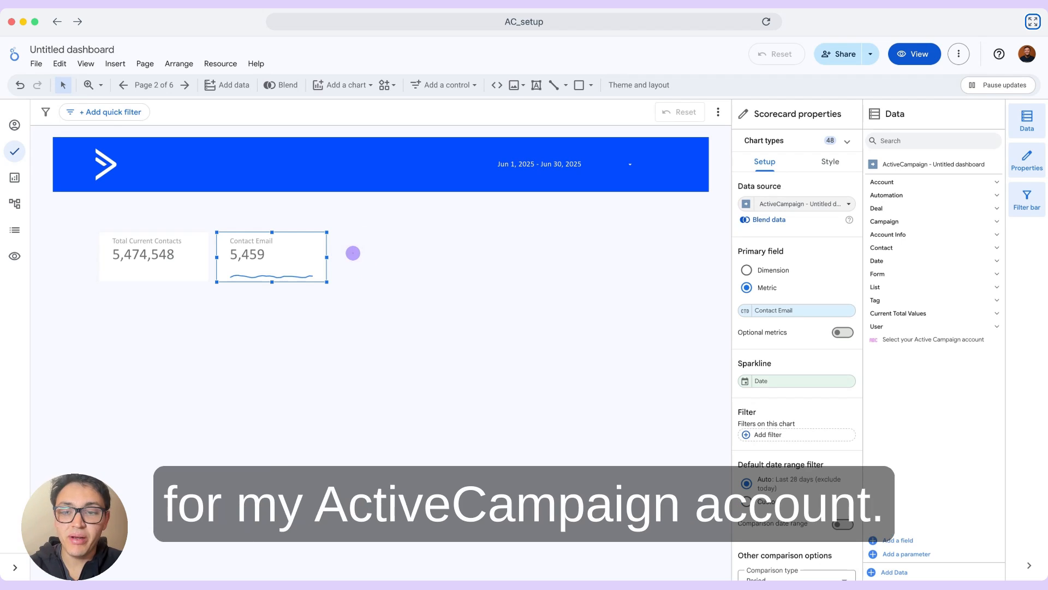
# Increase the height of both scorecards and add a Date sparkline to the Total Current Contacts scorecard
pyautogui.keyDown('shift'); pyautogui.click(199, 280); pyautogui.keyUp('shift')
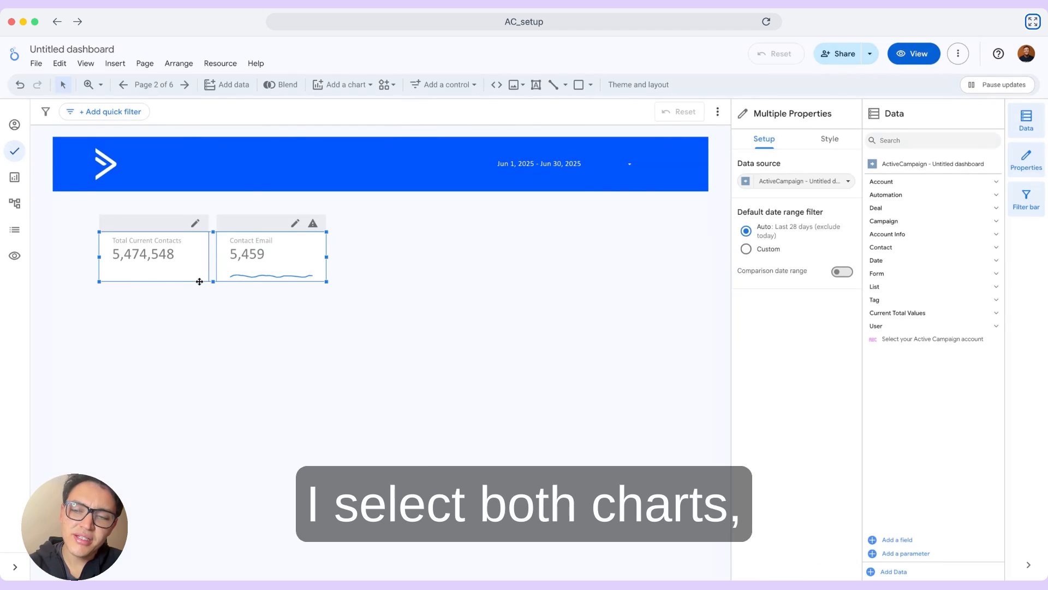
pyautogui.moveTo(212, 281); pyautogui.dragTo(213, 303)
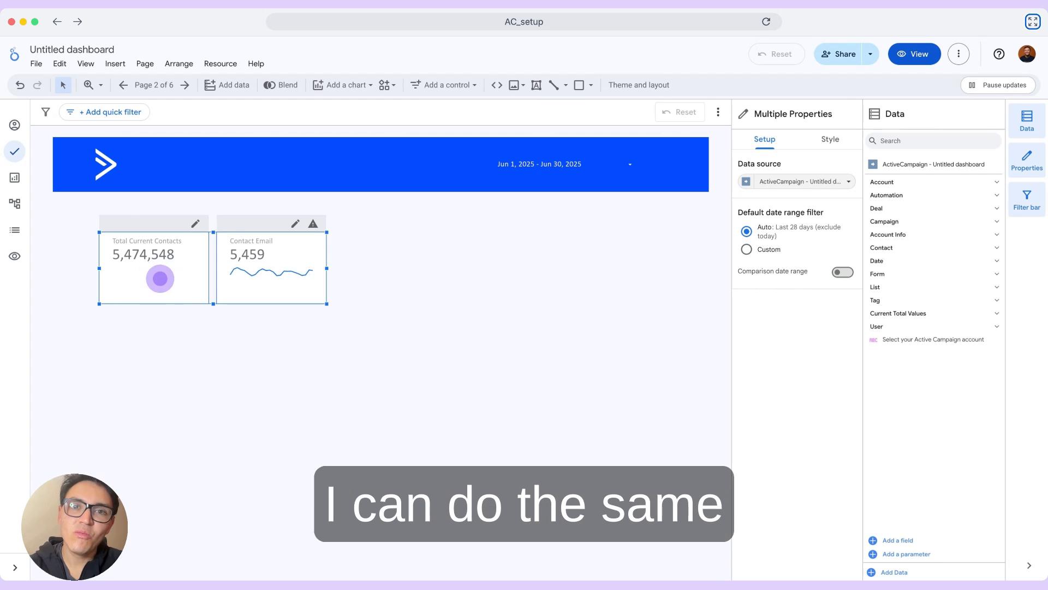
pyautogui.click(160, 277)
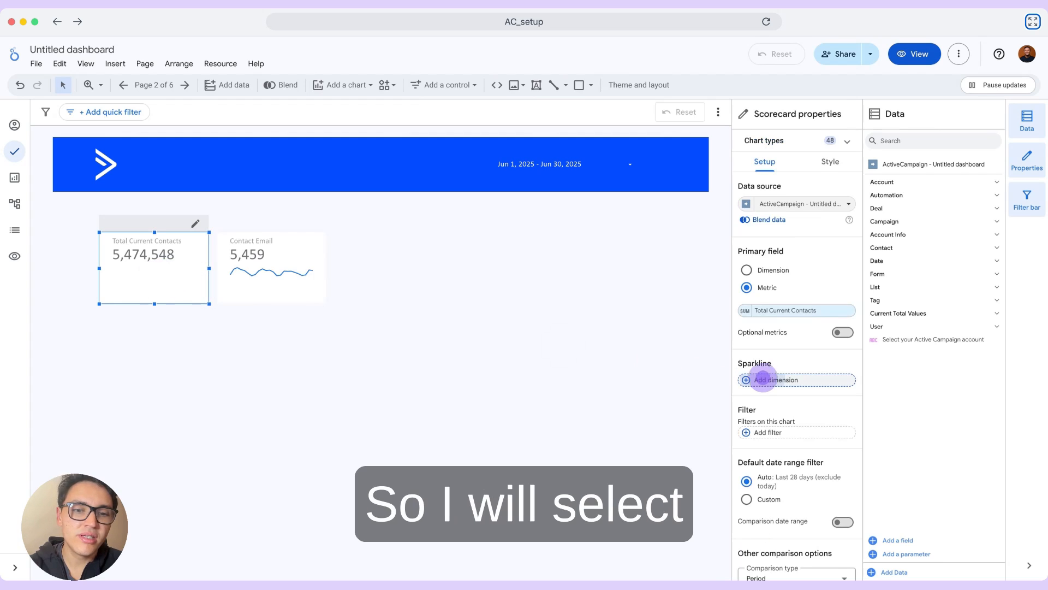
pyautogui.click(762, 379)
pyautogui.scroll(-5, 726, 273)
pyautogui.click(699, 265)
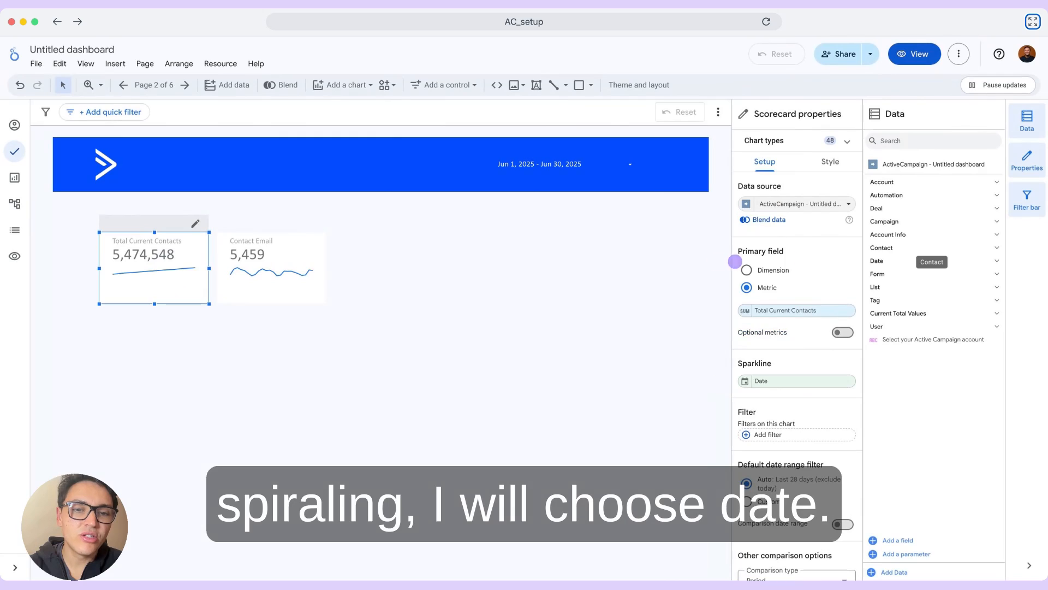
# Look through the Contact group of data fields and widen both scorecards together
pyautogui.click(926, 248)
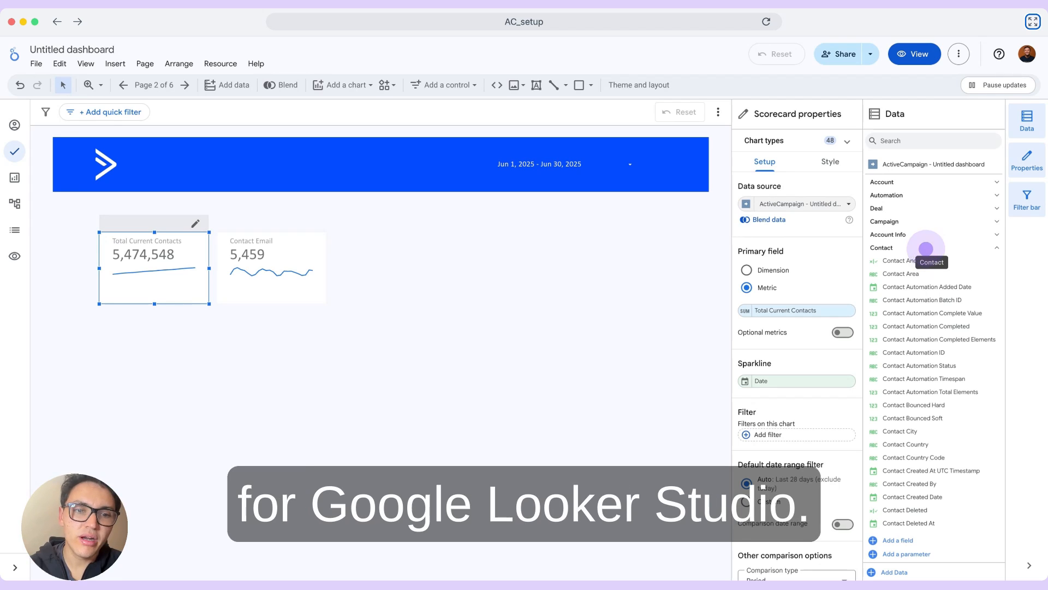
pyautogui.click(926, 249)
pyautogui.moveTo(351, 289); pyautogui.dragTo(203, 259)
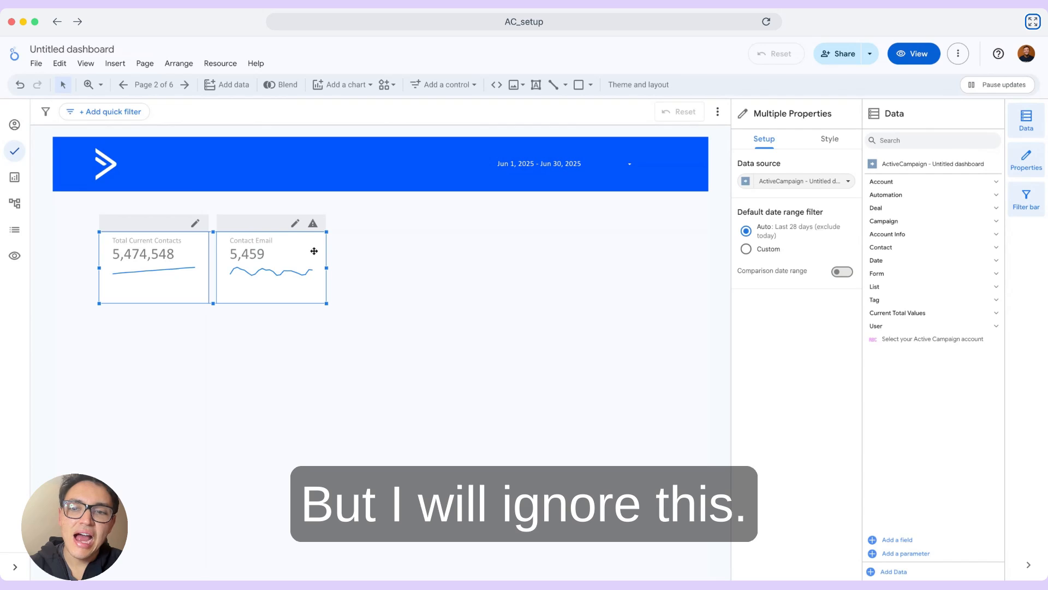
pyautogui.moveTo(326, 268); pyautogui.dragTo(419, 269)
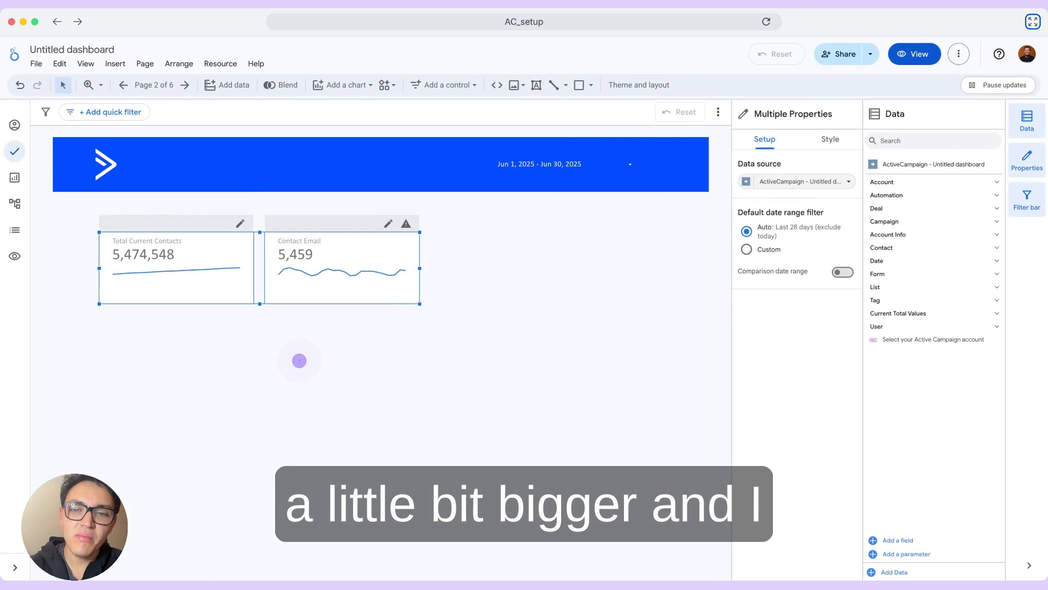
pyautogui.click(299, 360)
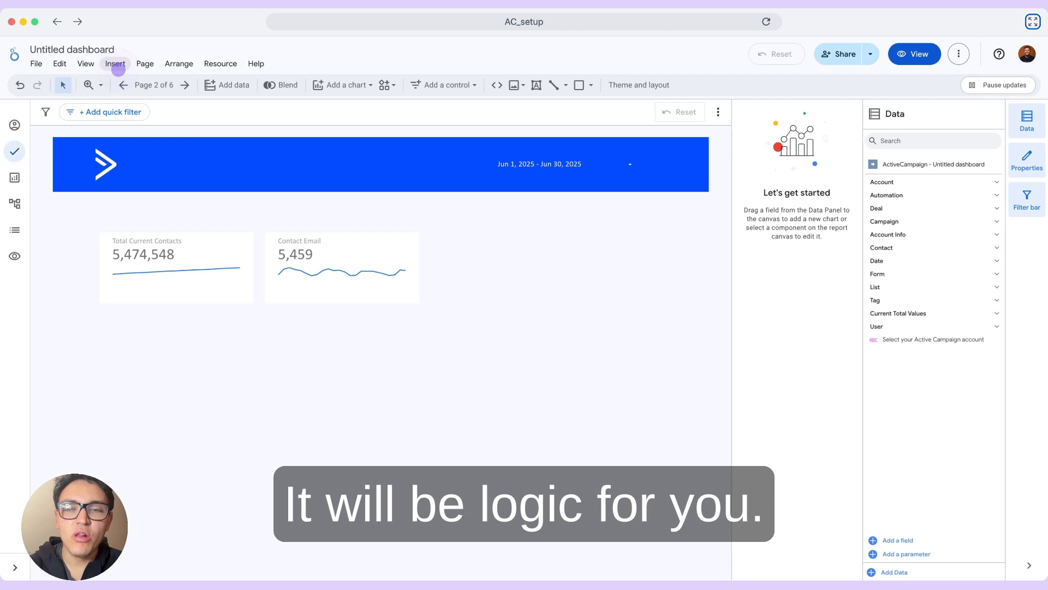
# Insert a table below the two scorecards and set its metric to Contact Email
pyautogui.click(116, 64)
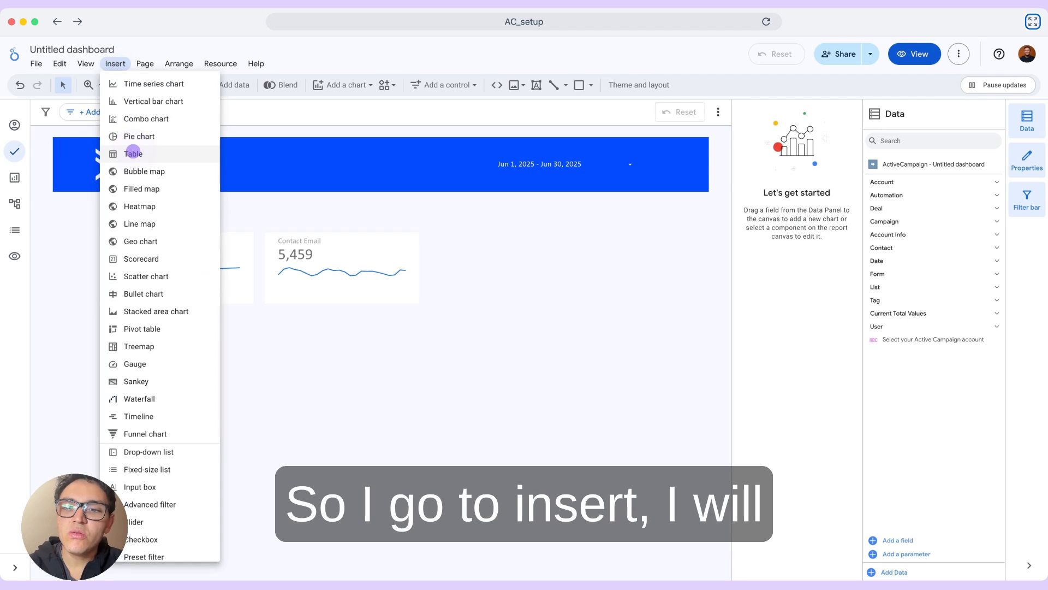
pyautogui.click(133, 154)
pyautogui.moveTo(421, 388); pyautogui.dragTo(428, 397)
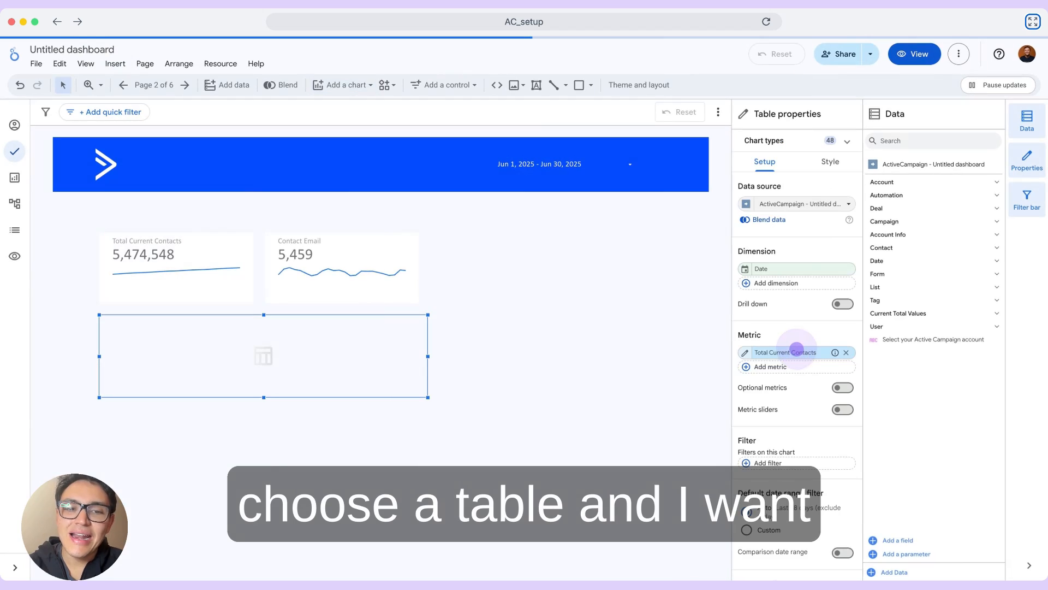
pyautogui.click(796, 353)
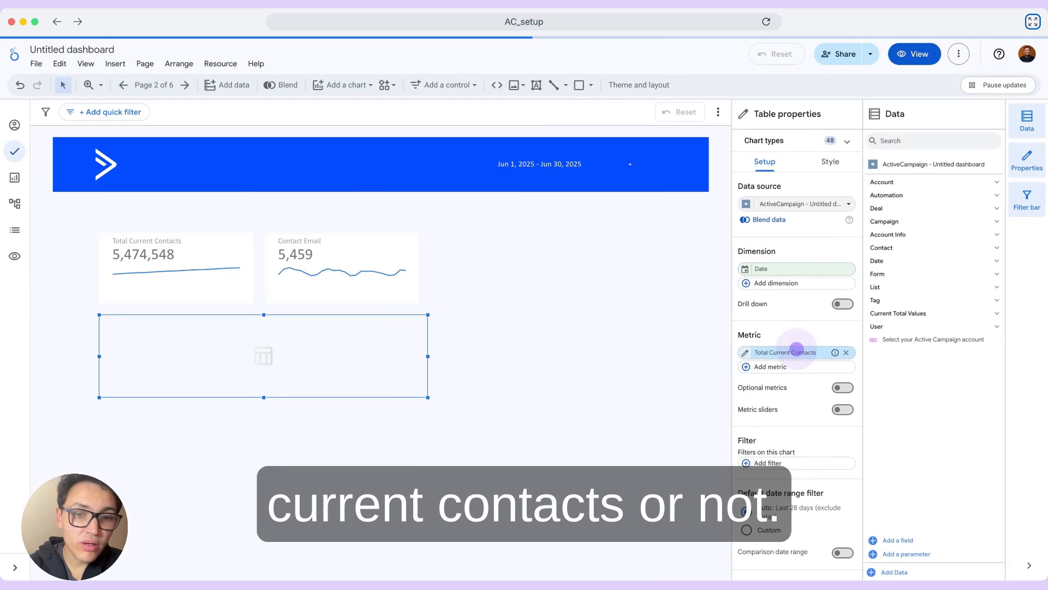
pyautogui.write('contact em')
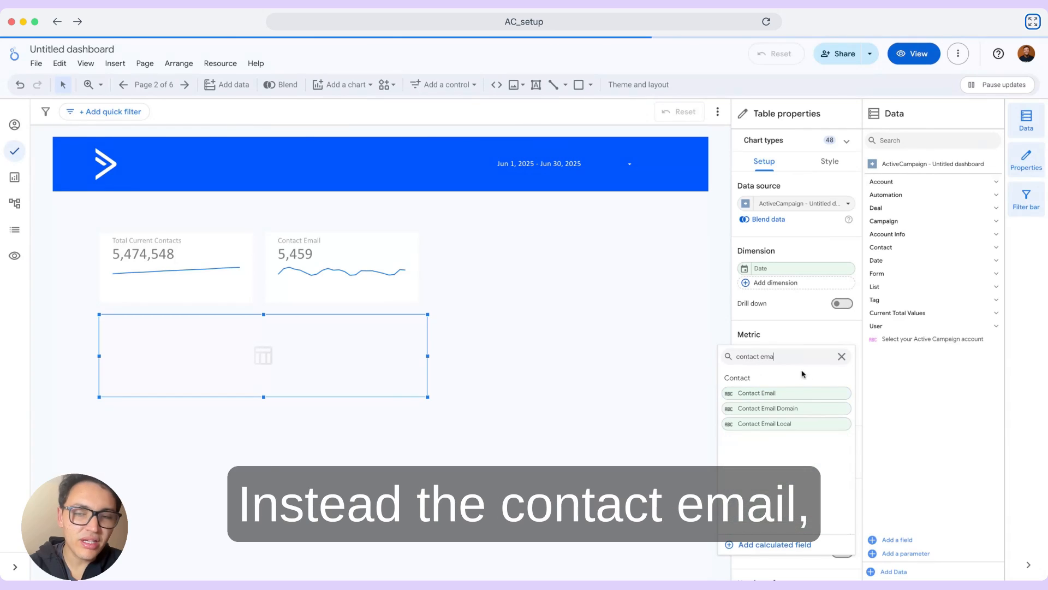
pyautogui.write('a')
pyautogui.click(820, 397)
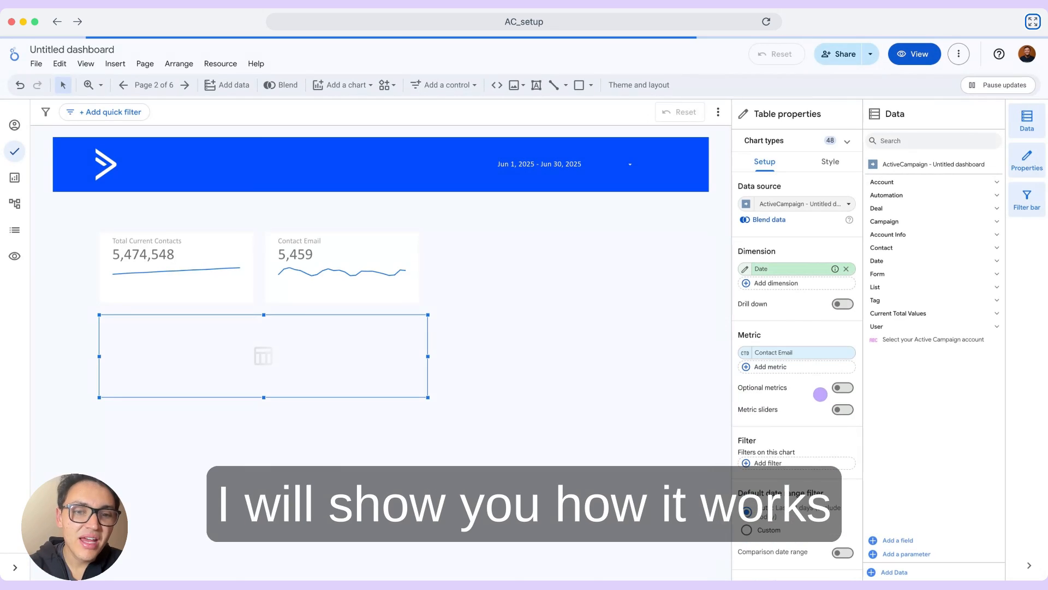
# Replace the table's Date dimension with Contact Email from the Contact group of fields
pyautogui.click(801, 273)
pyautogui.write('contact')
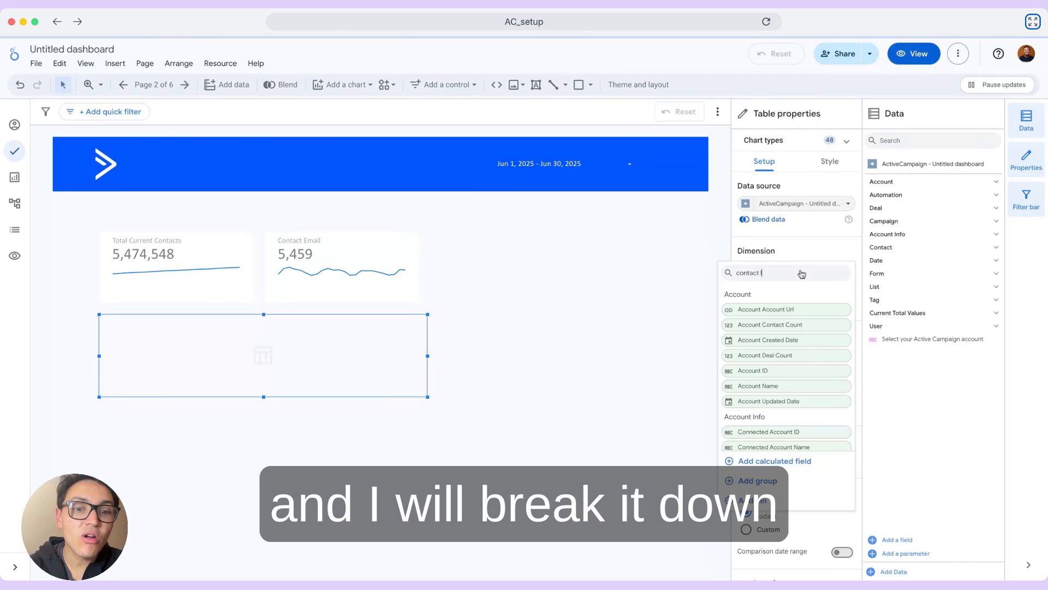
pyautogui.click(913, 247)
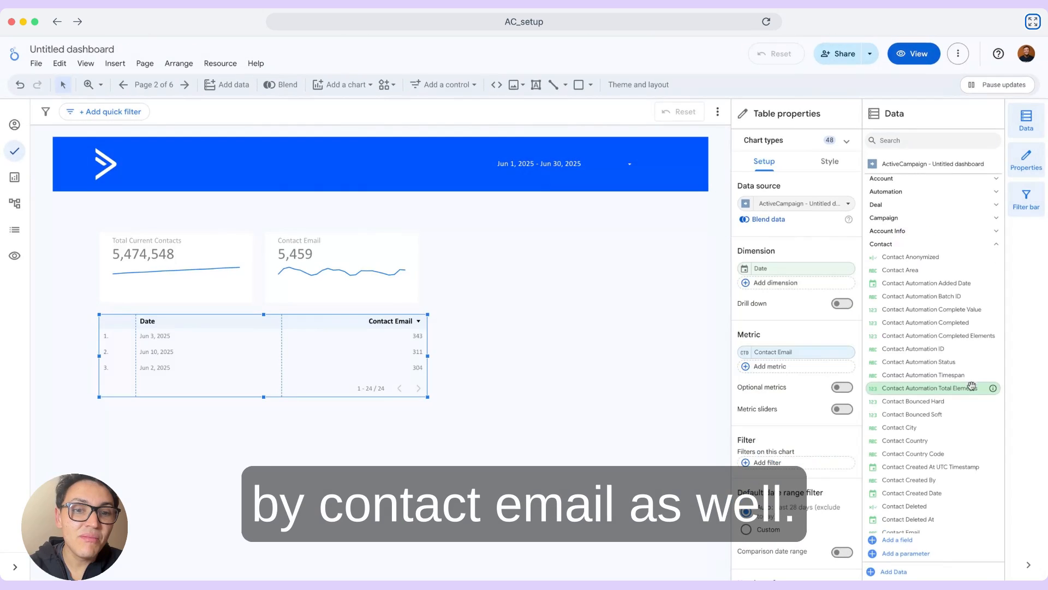
pyautogui.scroll(-2, 988, 388)
pyautogui.moveTo(943, 480); pyautogui.dragTo(815, 268)
pyautogui.click(847, 282)
# Look for a list field and set the table's dimension to List Name in place of Contact Email
pyautogui.scroll(-5, 988, 416)
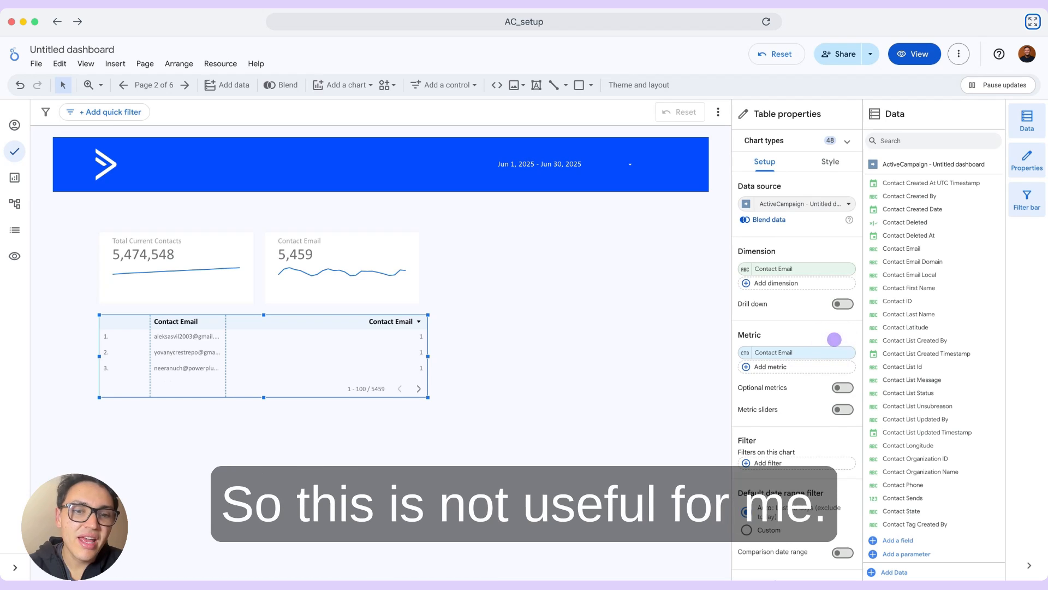
pyautogui.scroll(-3, 938, 401)
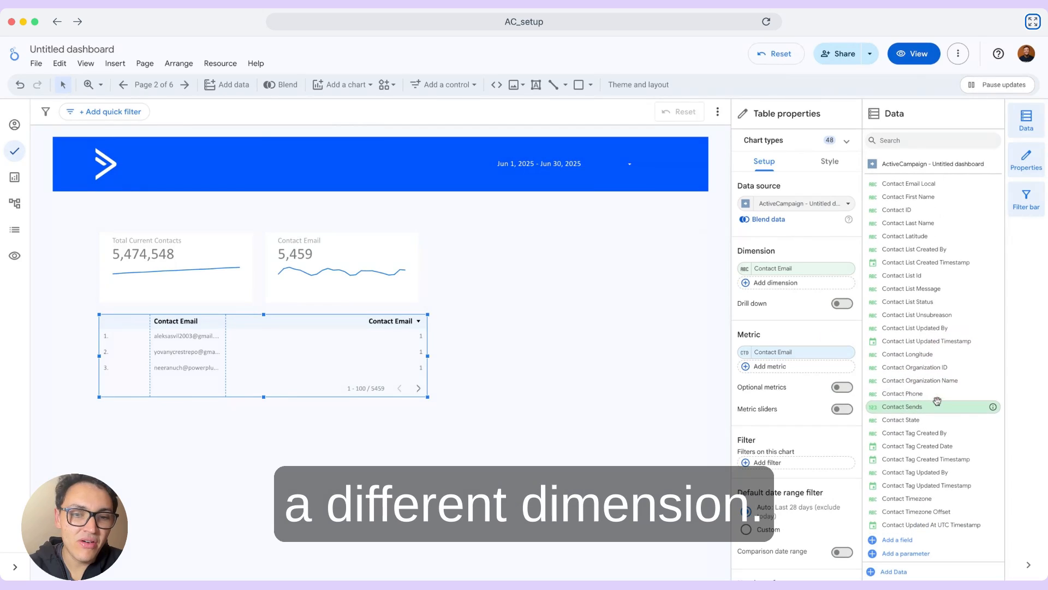
pyautogui.scroll(-1, 937, 401)
pyautogui.click(807, 268)
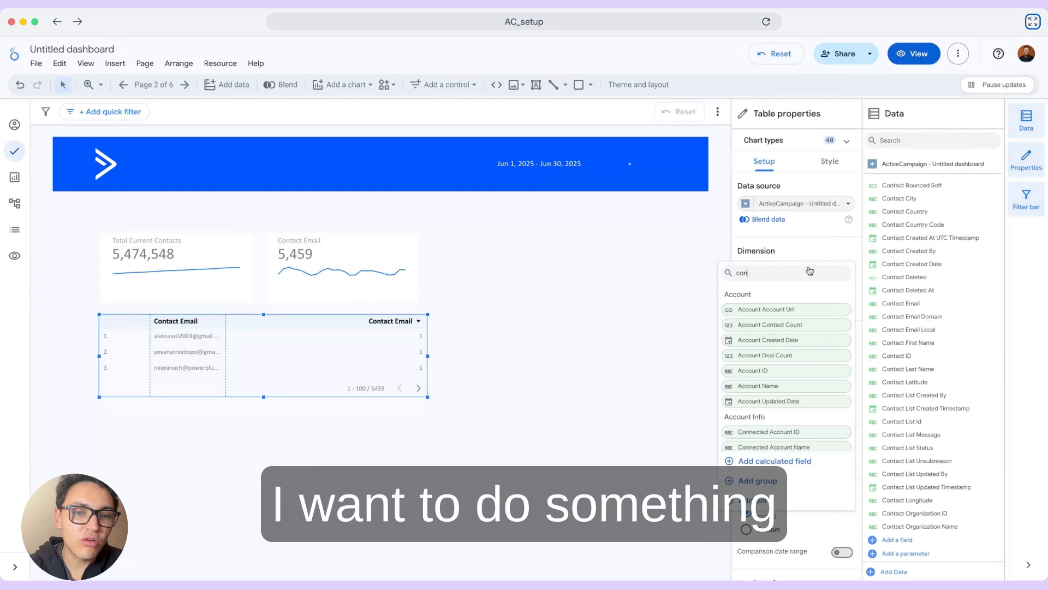
pyautogui.write('contact list')
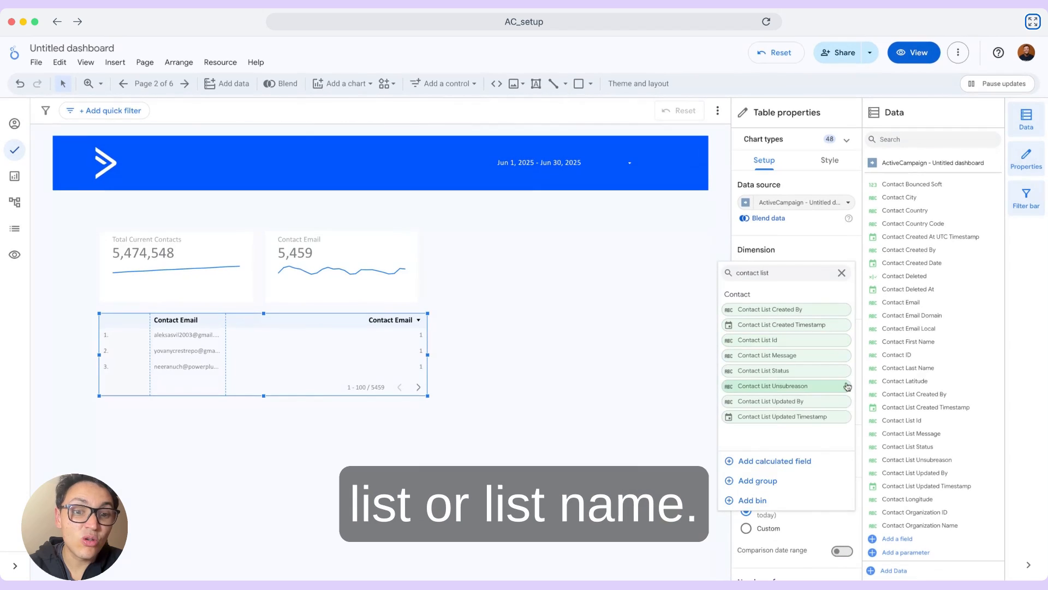
pyautogui.hotkey('ctrl', 'a')
pyautogui.write('list n')
pyautogui.click(812, 310)
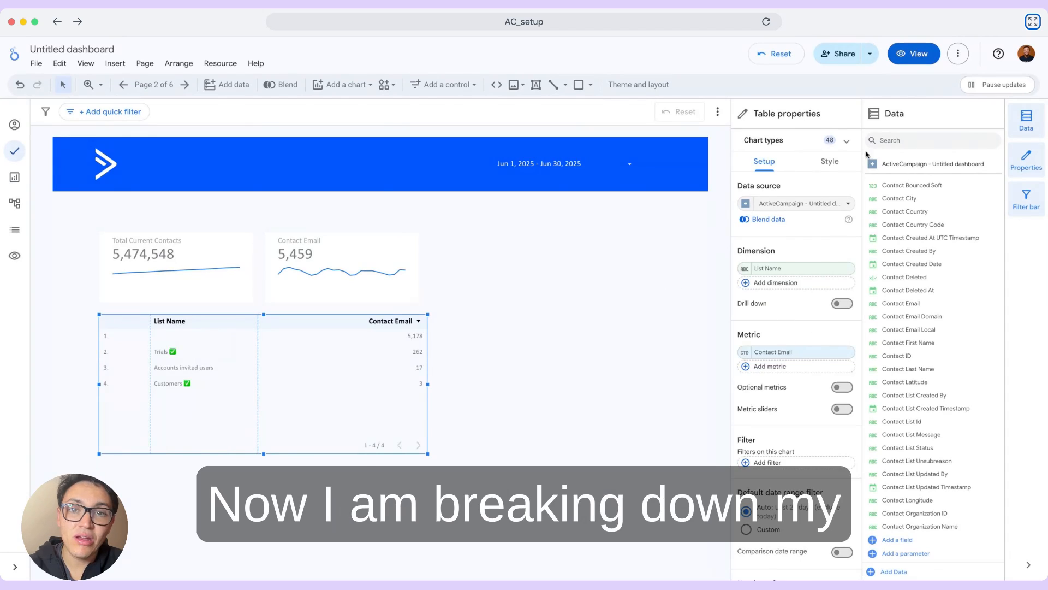
pyautogui.click(835, 161)
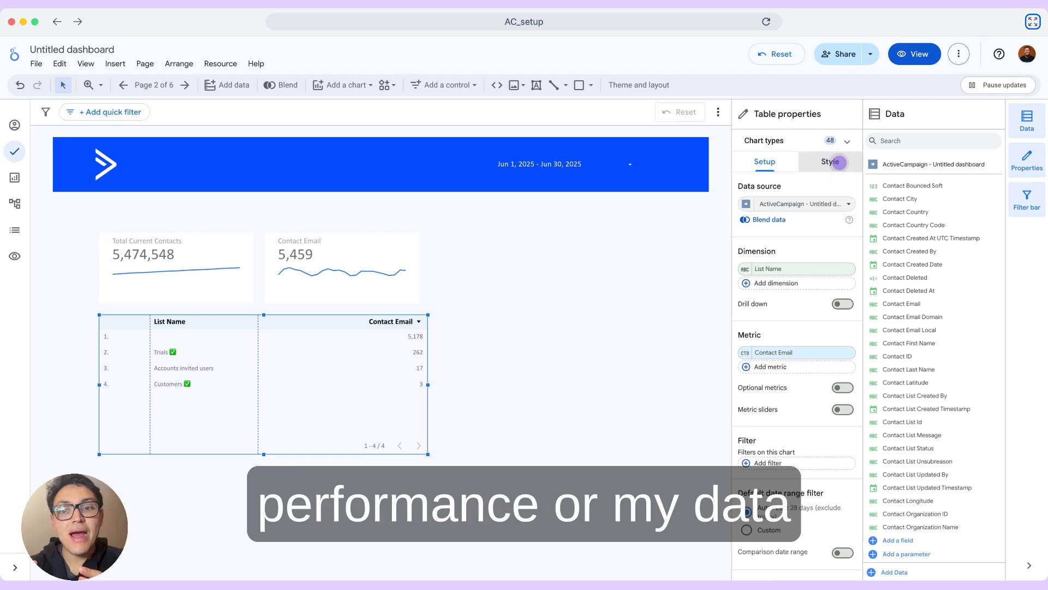
pyautogui.click(839, 163)
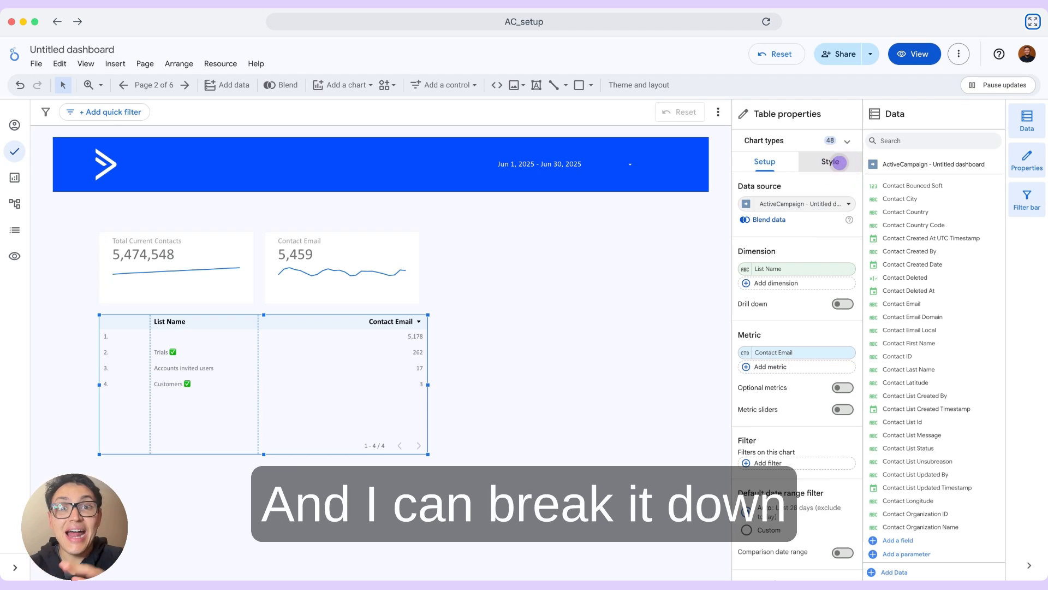
pyautogui.click(839, 162)
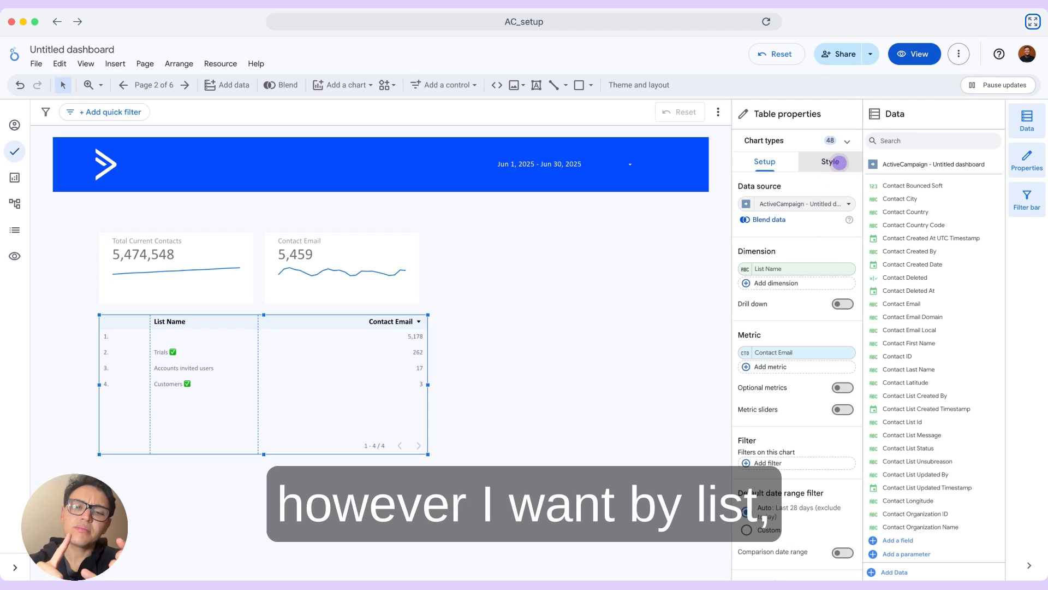
pyautogui.click(839, 162)
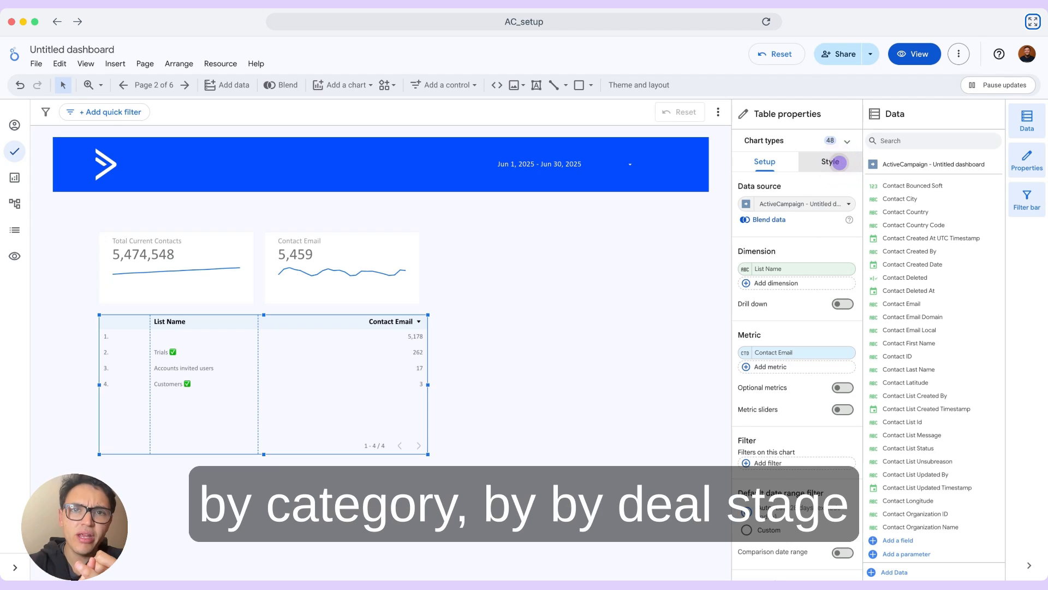
pyautogui.click(839, 162)
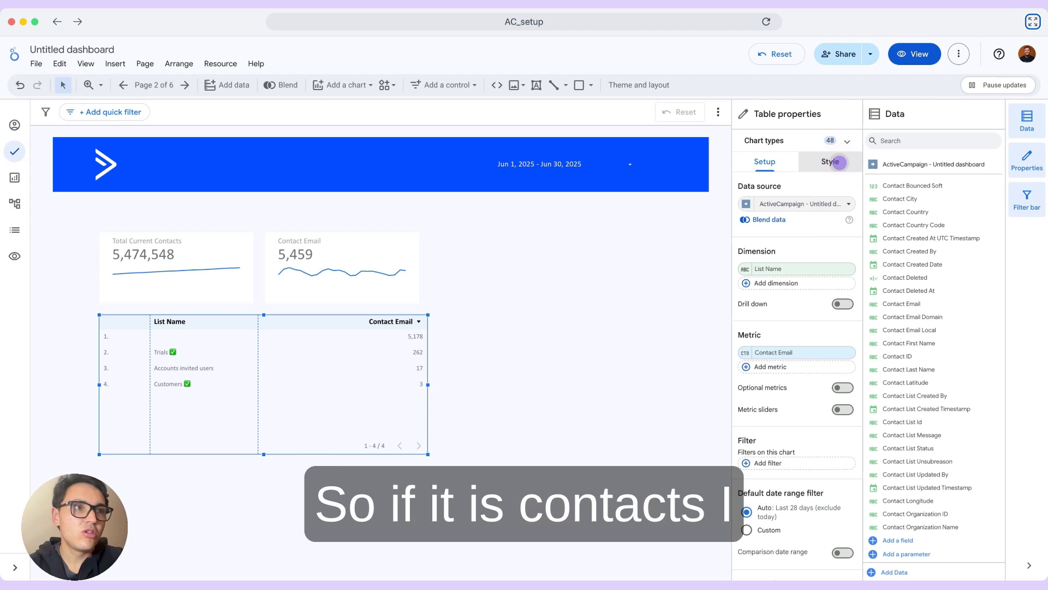
pyautogui.click(839, 162)
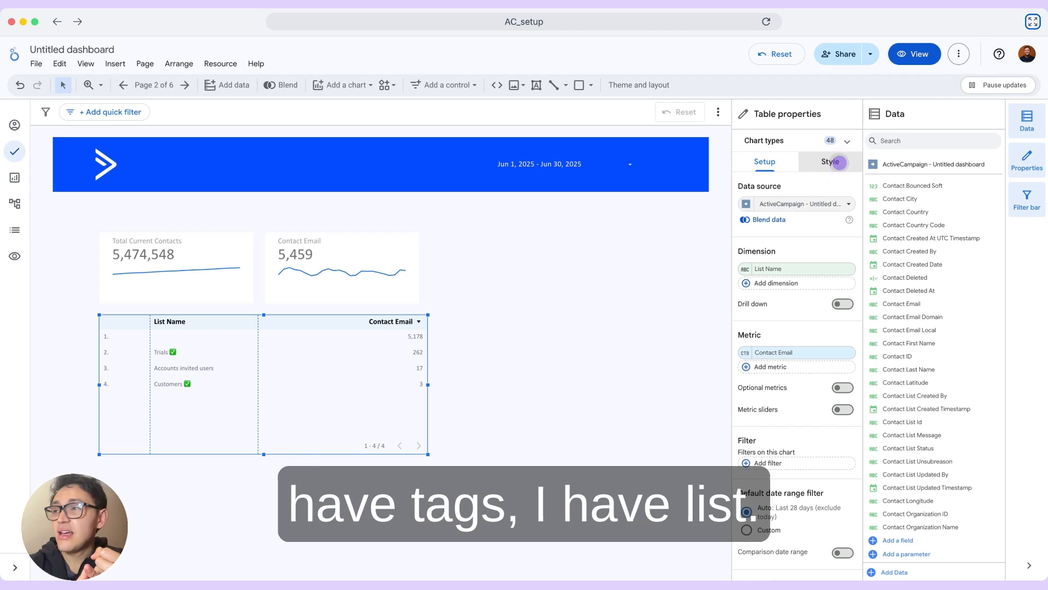
pyautogui.click(839, 163)
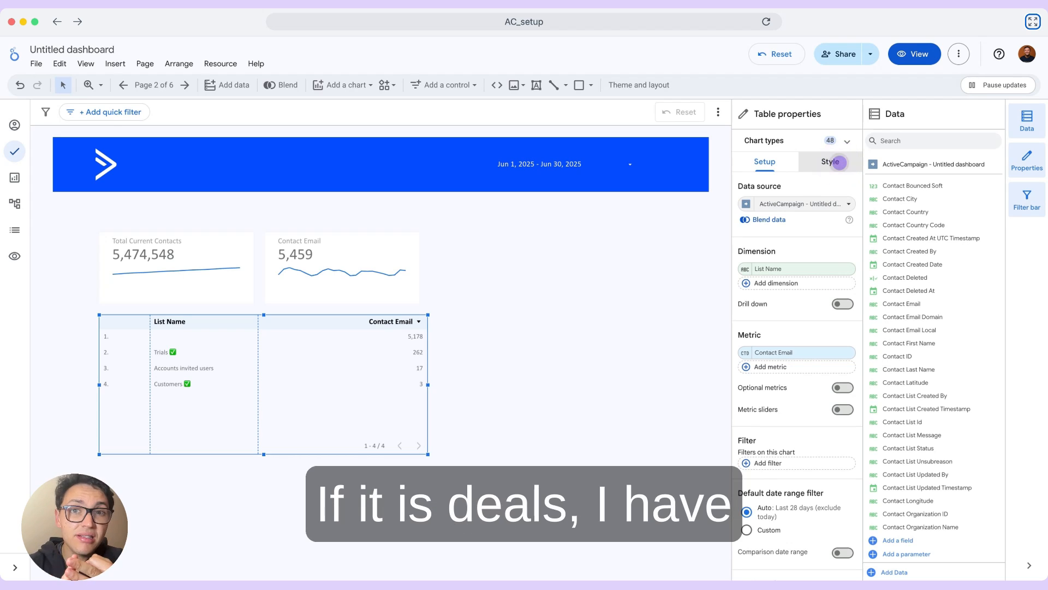